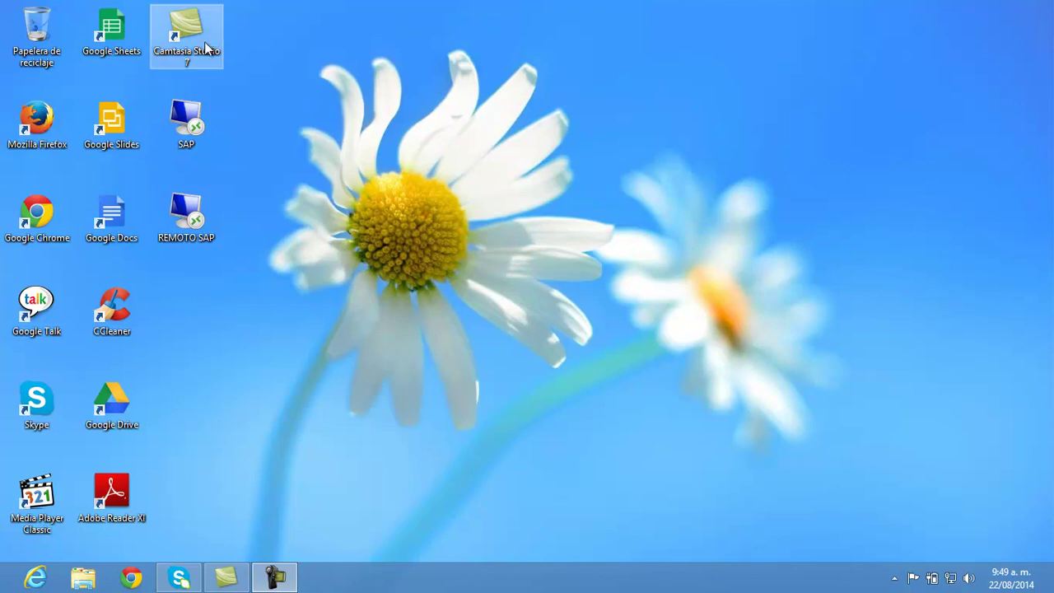
# Step: Launch the SAP remote application from its desktop shortcut
pyautogui.doubleClick(182, 122)
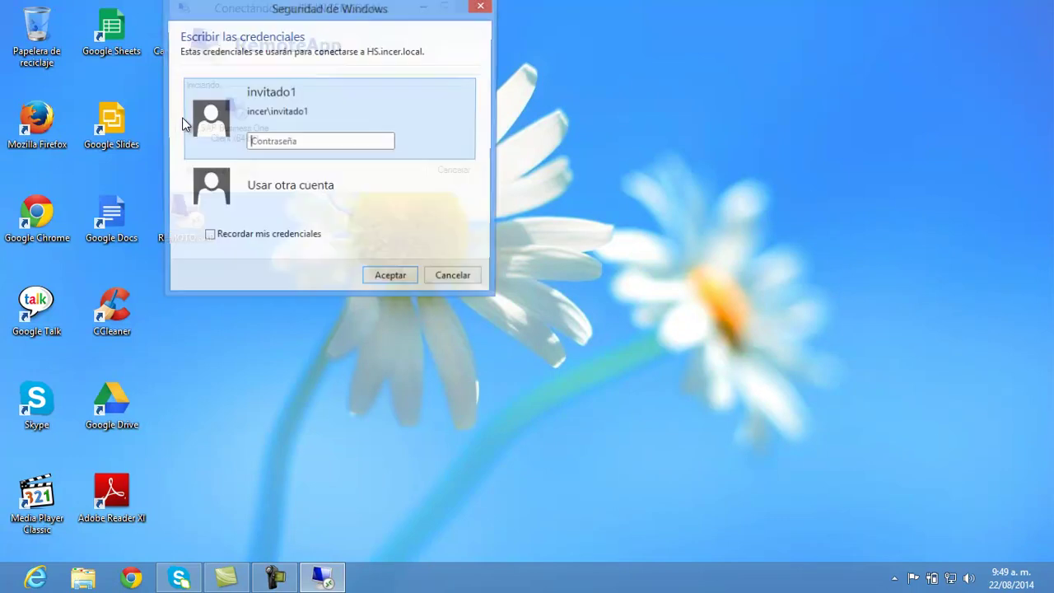
# Step: Enter the account password in the Windows Security prompt to connect to the remote server
pyautogui.click(294, 142)
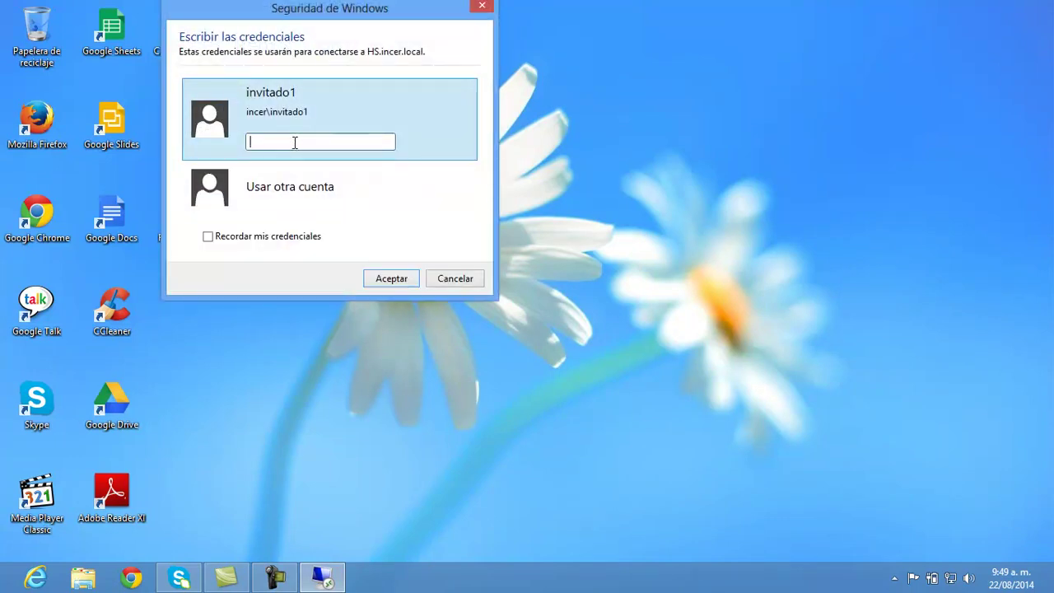
pyautogui.write('•••••••')
pyautogui.press('Return')
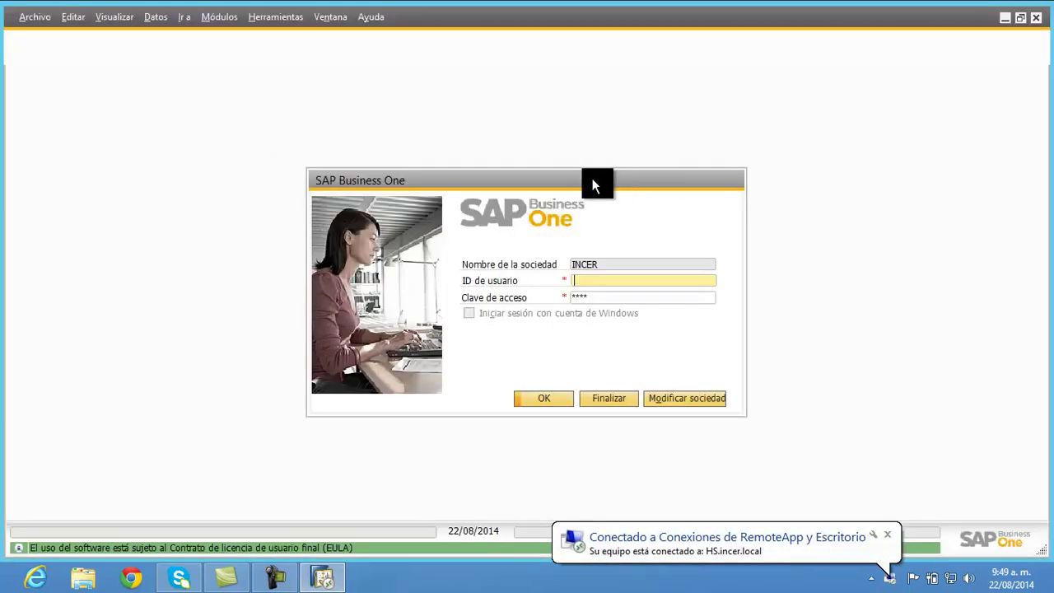
# Step: Exit the SAP Business One login window for company INCER without signing in
pyautogui.moveTo(597, 186); pyautogui.dragTo(585, 176)
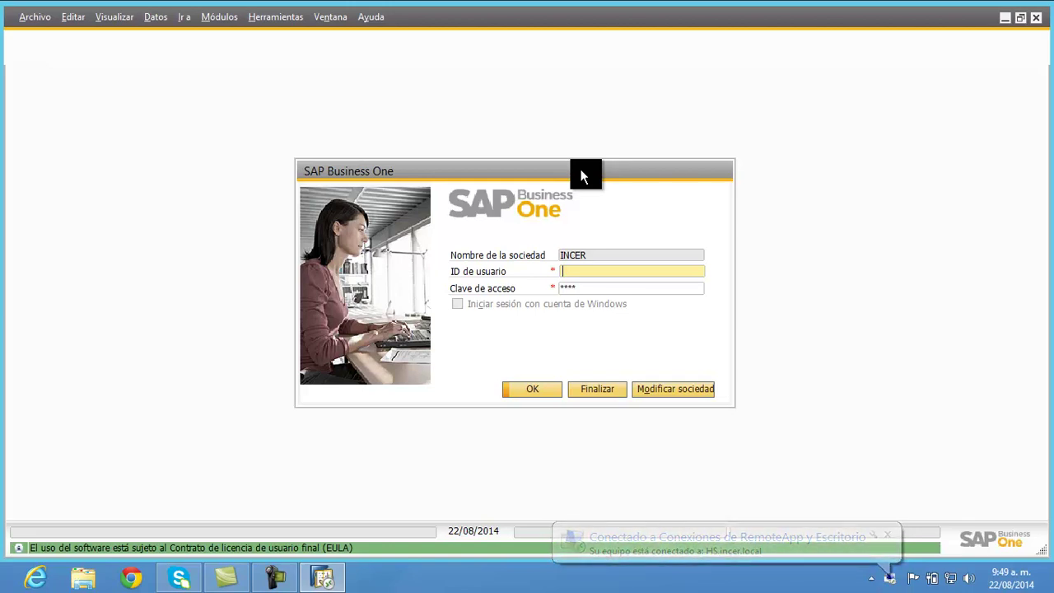
pyautogui.moveTo(1037, 23)
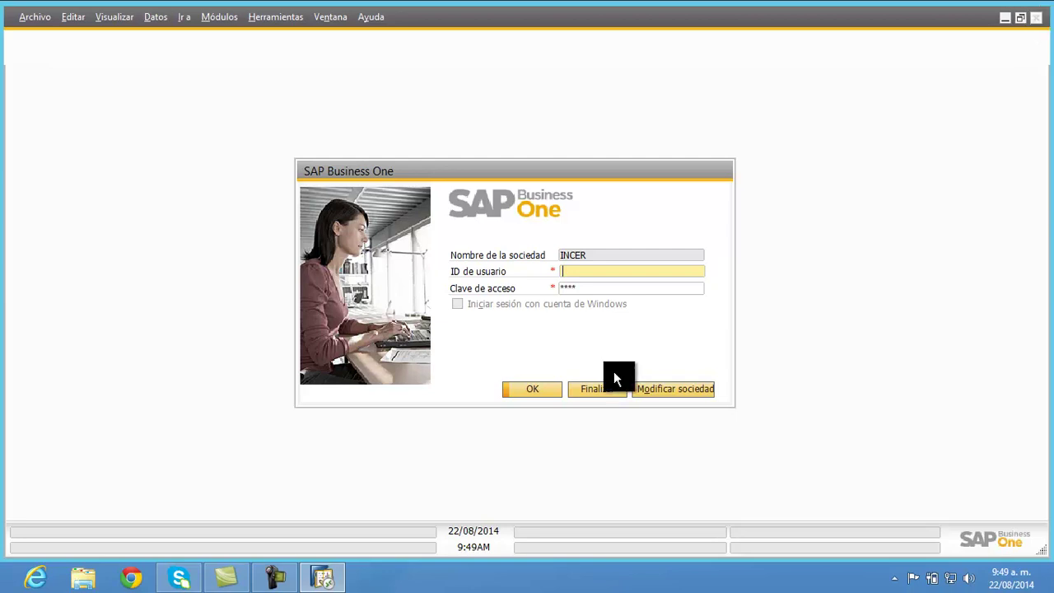
pyautogui.click(600, 389)
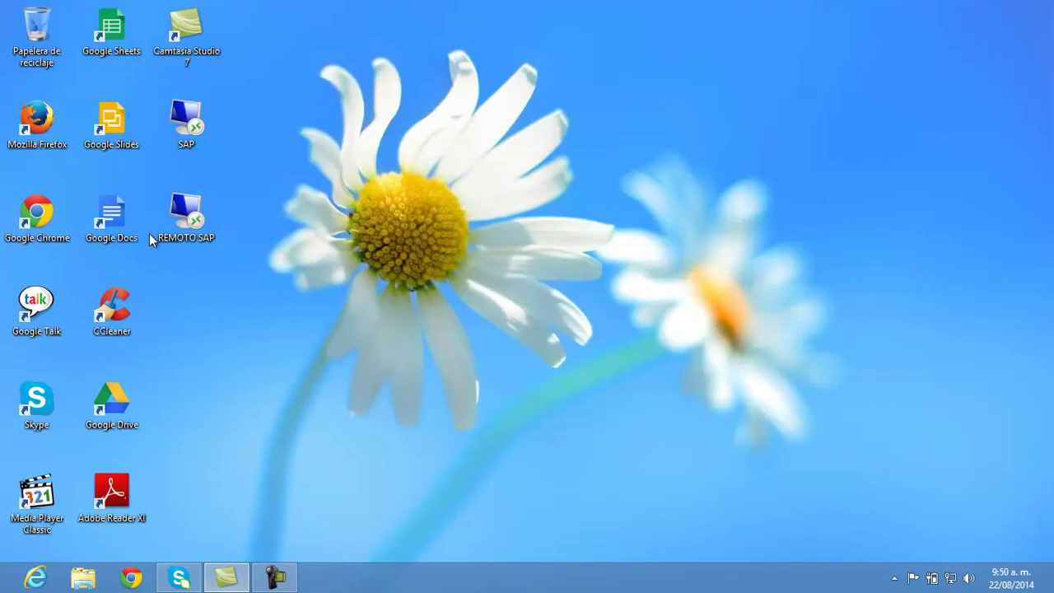
# Step: Start the Remote Desktop session to the Windows Server 2012 desktop
pyautogui.doubleClick(188, 208)
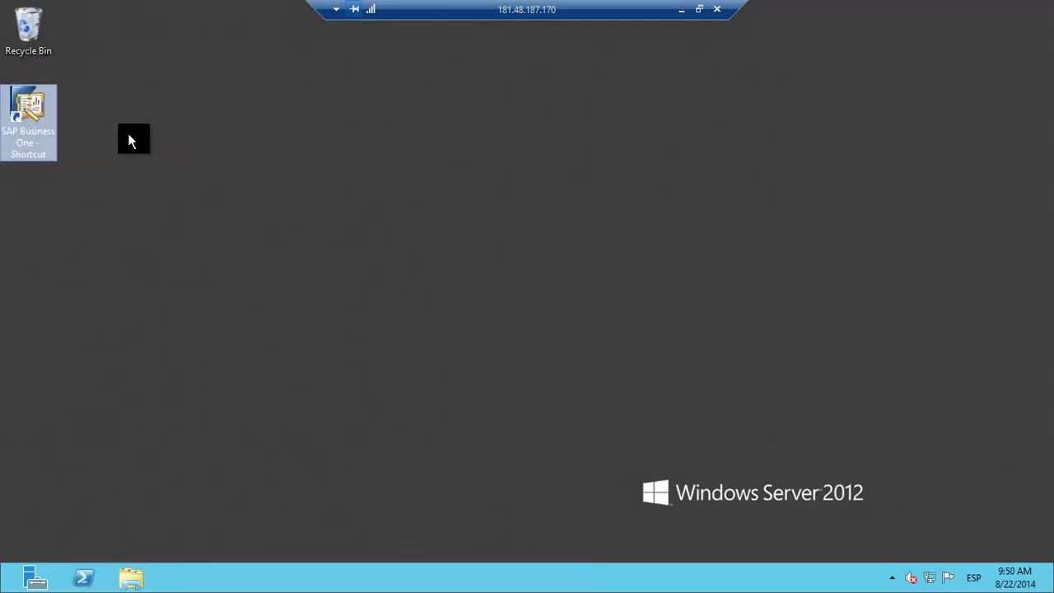
# Step: Launch SAP Business One on the server and enter 'manager' as the login user ID
pyautogui.doubleClick(36, 112)
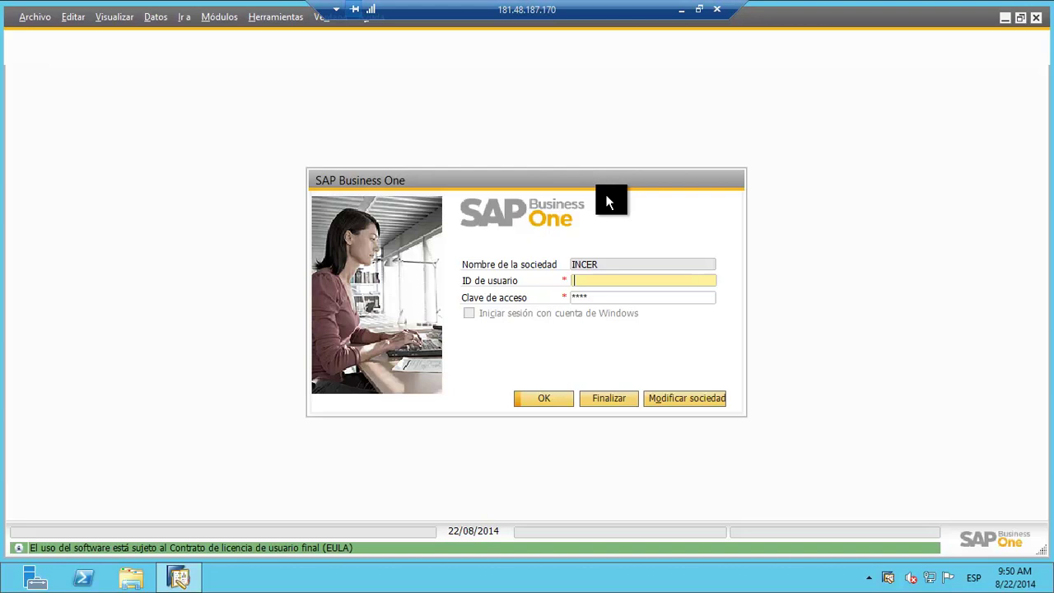
pyautogui.click(590, 281)
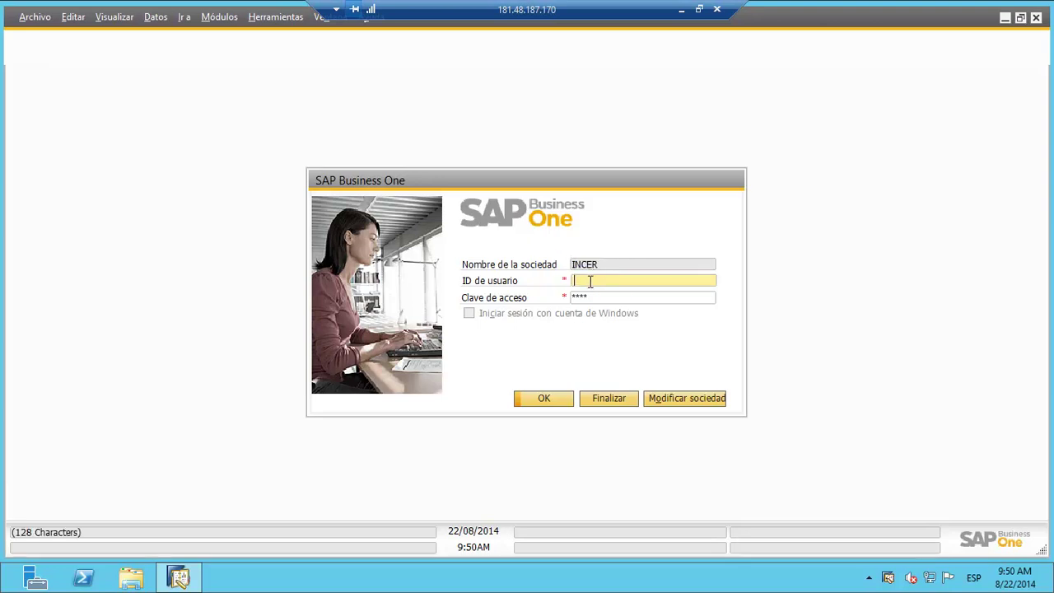
pyautogui.write('manager')
pyautogui.press('Tab')
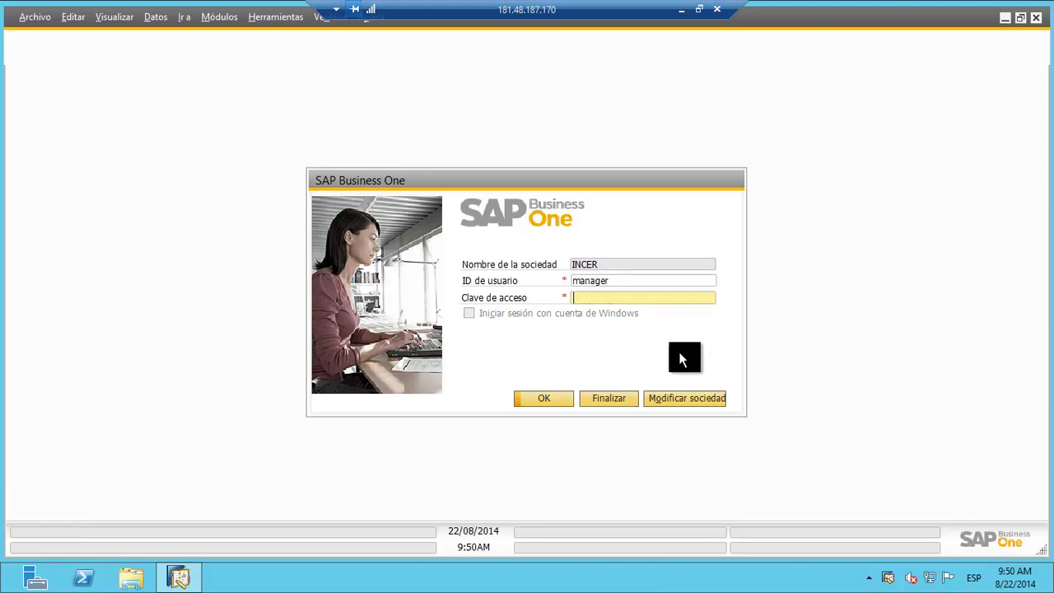
# Step: Log in to the AUTORIZACIONES company as manager and close the transaction cancellation prompt
pyautogui.click(678, 393)
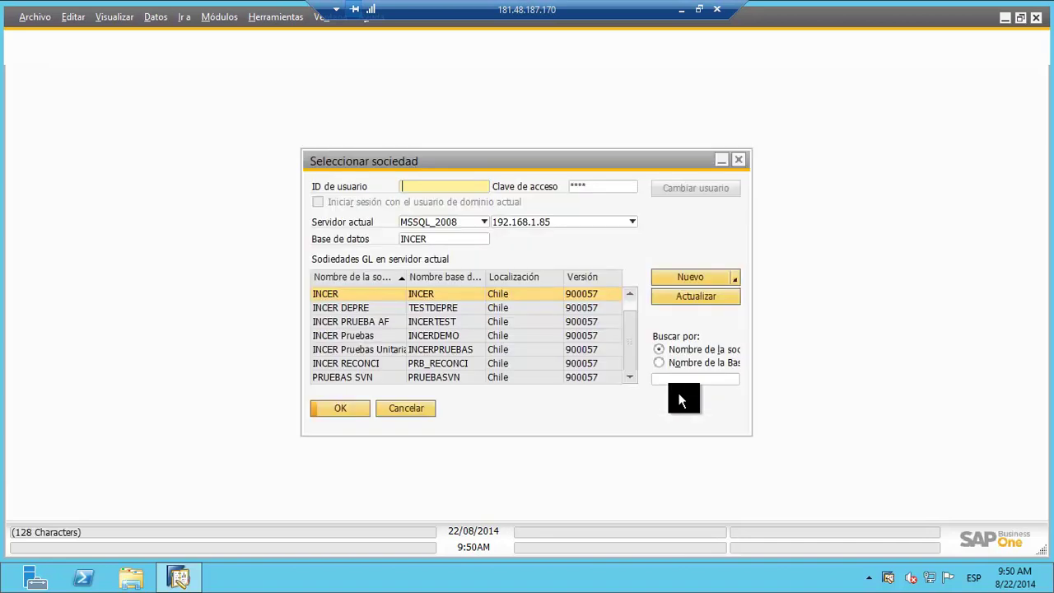
pyautogui.scroll(1, 632, 317)
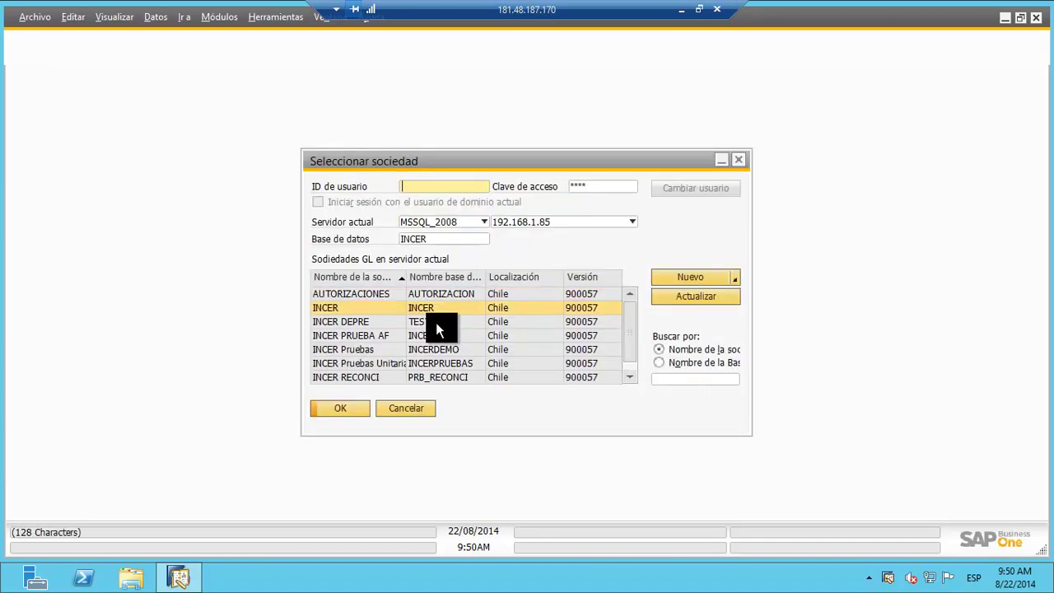
pyautogui.click(407, 295)
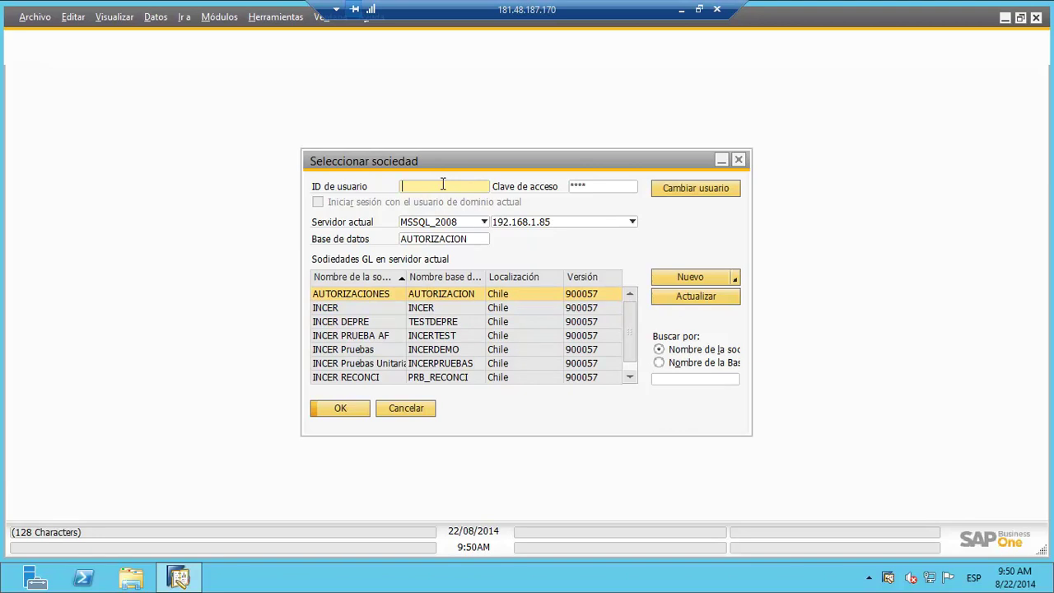
pyautogui.write('manager')
pyautogui.press('Tab')
pyautogui.write('1234')
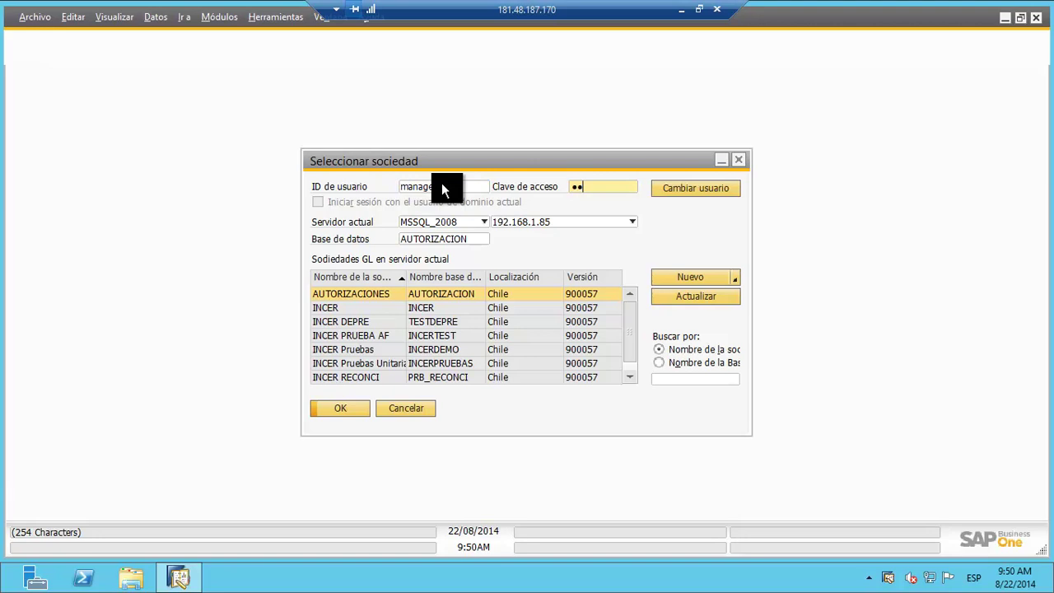
pyautogui.press('Return')
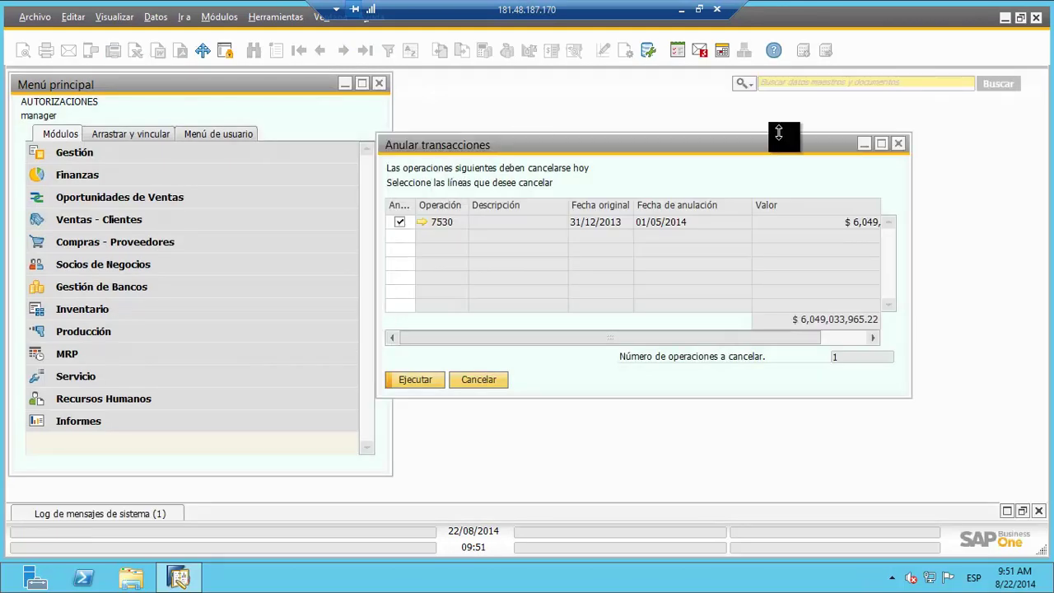
pyautogui.click(901, 146)
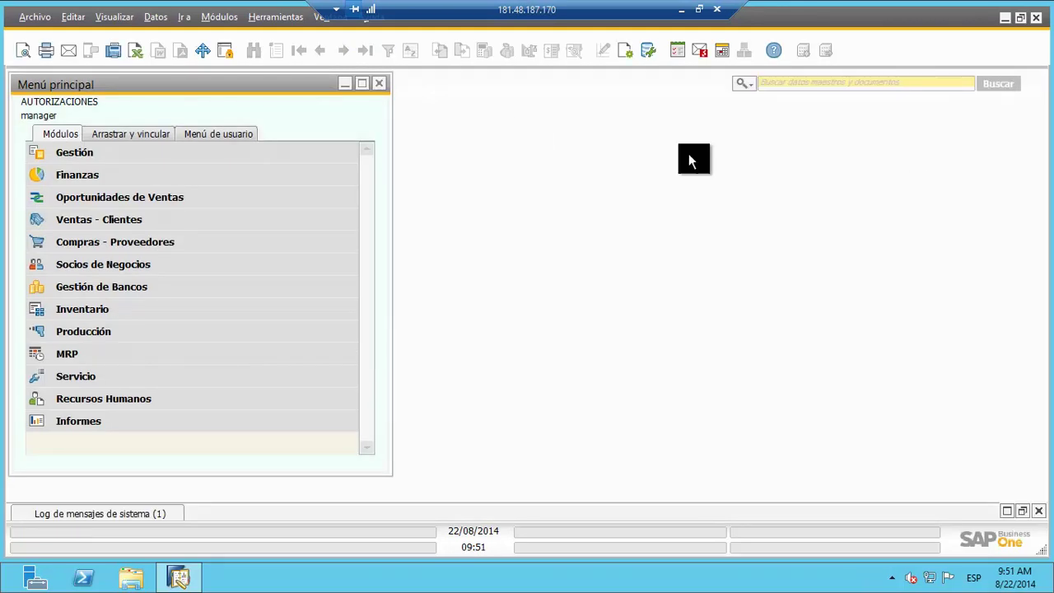
# Step: Open a new purchase request (number 57) and enter 2000 as the 22 August USD exchange rate
pyautogui.moveTo(259, 86)
pyautogui.mouseDown()
pyautogui.moveTo(268, 86)
pyautogui.moveTo(260, 89)
pyautogui.mouseUp()
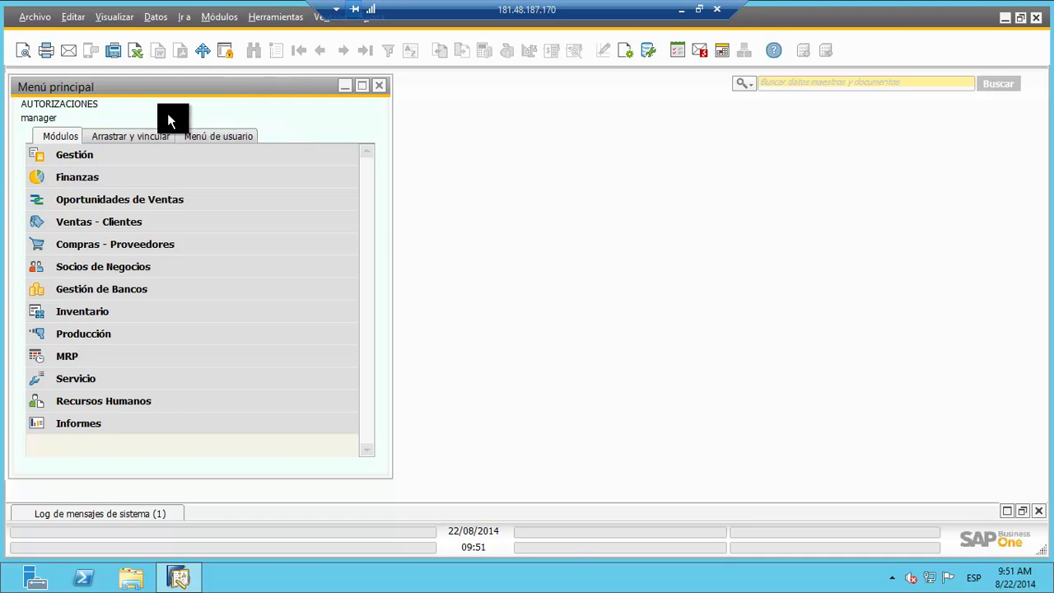
pyautogui.click(142, 245)
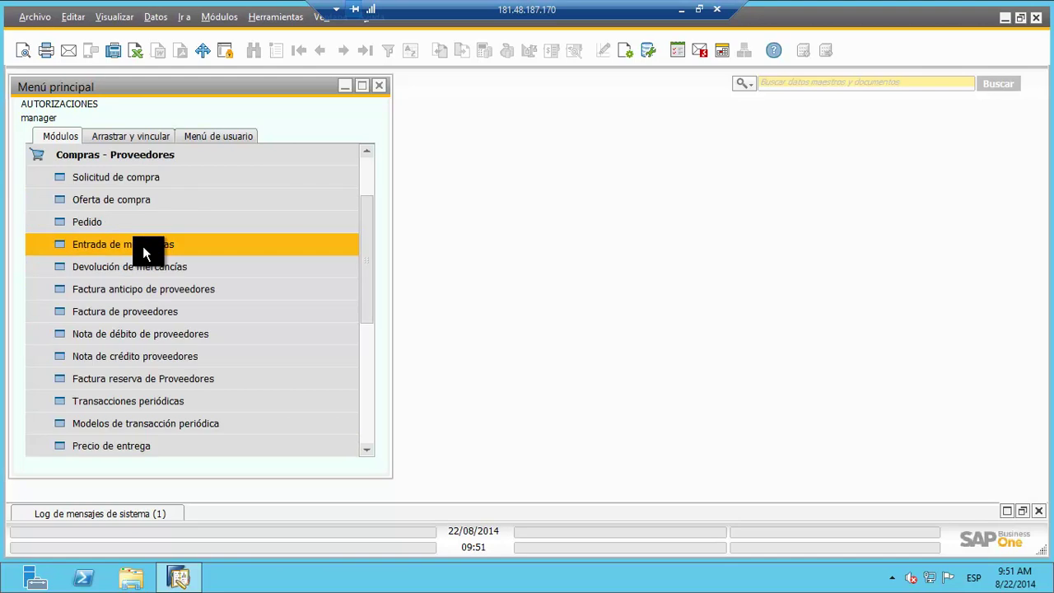
pyautogui.click(165, 176)
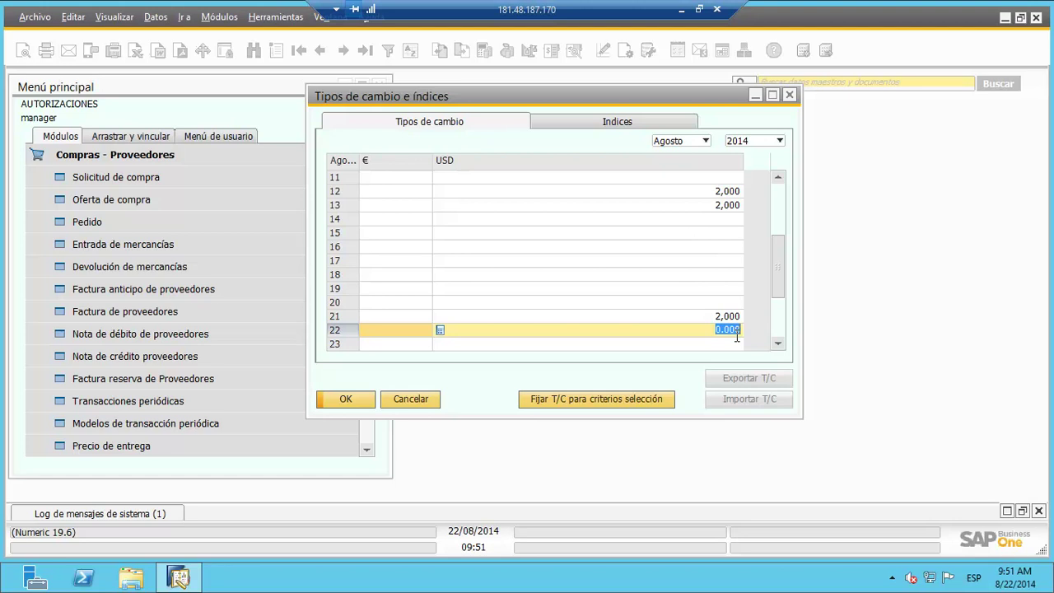
pyautogui.write('2000')
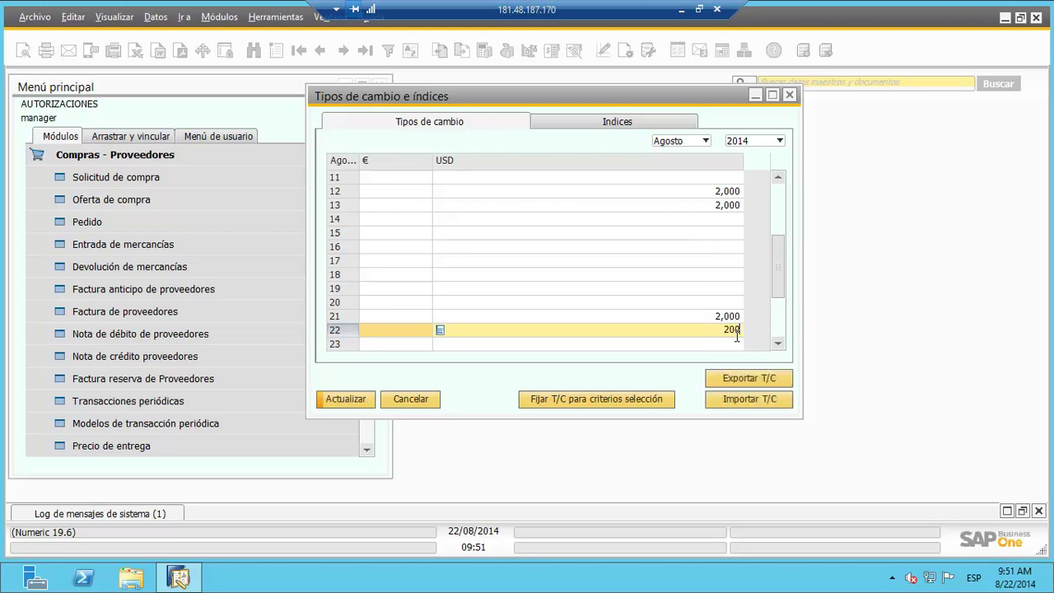
pyautogui.press('Return')
pyautogui.press('Return')
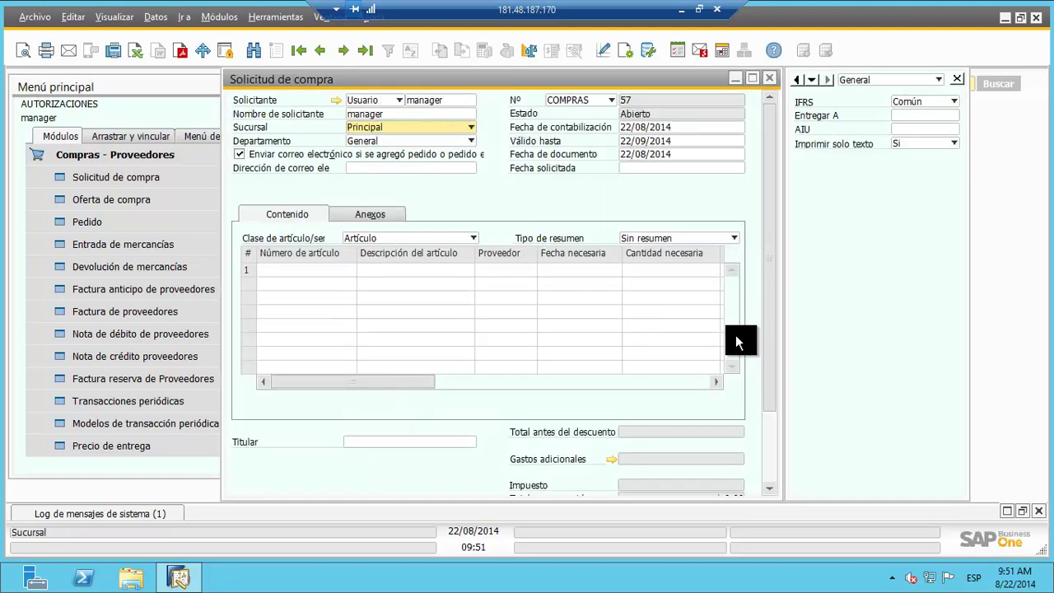
# Step: Maximize purchase request 57 and uncheck the 'Enviar correo electrónico' option
pyautogui.moveTo(502, 76); pyautogui.dragTo(493, 80)
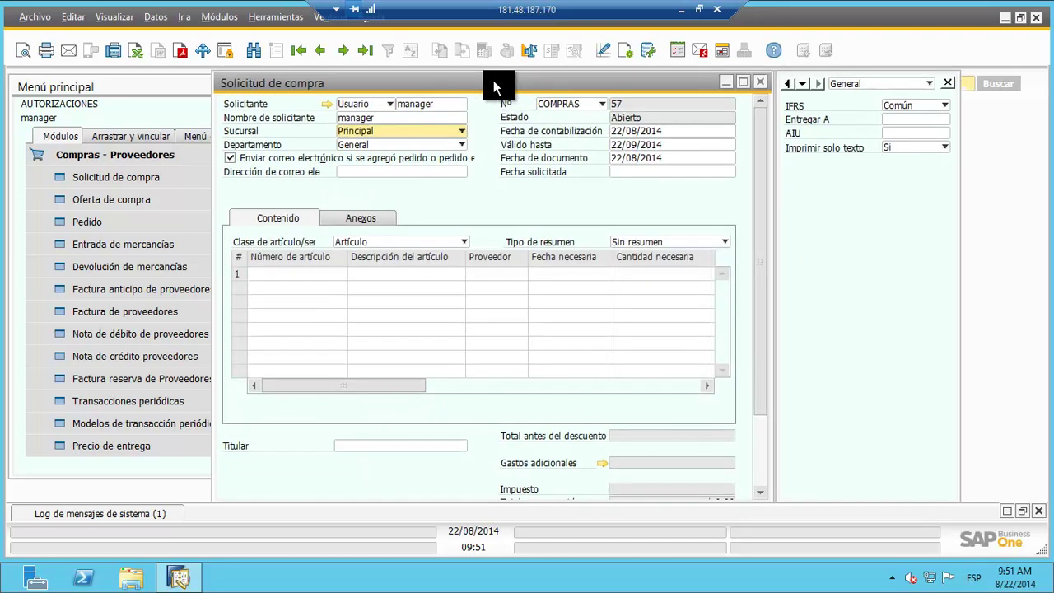
pyautogui.click(745, 81)
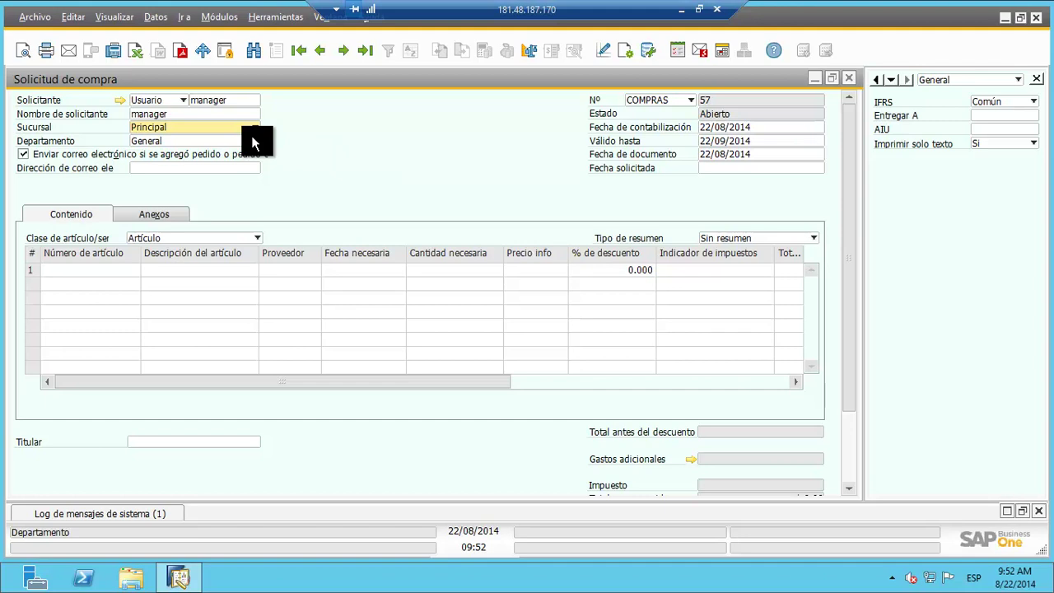
pyautogui.click(24, 155)
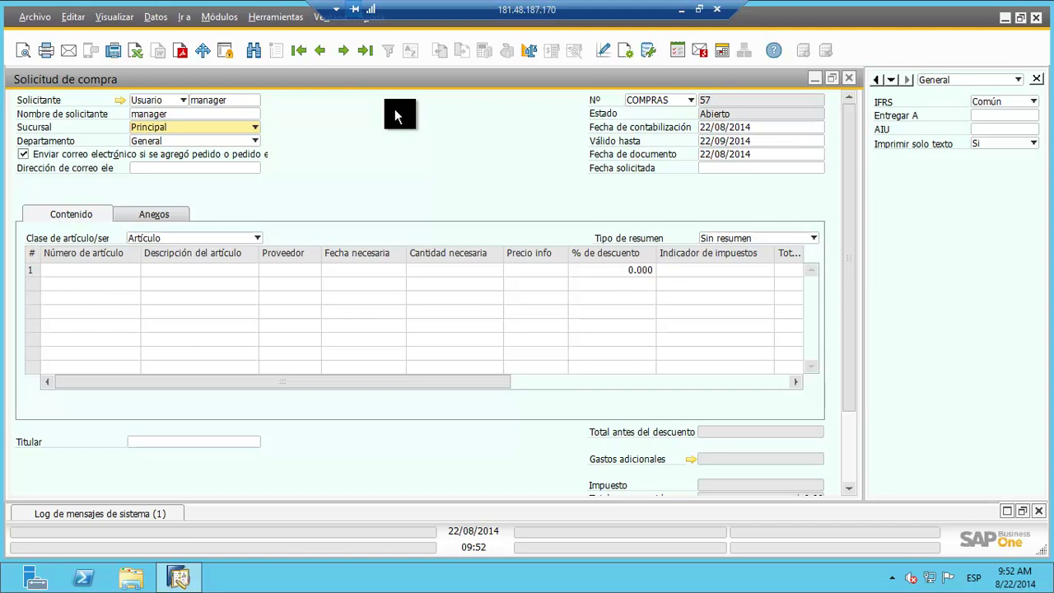
pyautogui.click(23, 154)
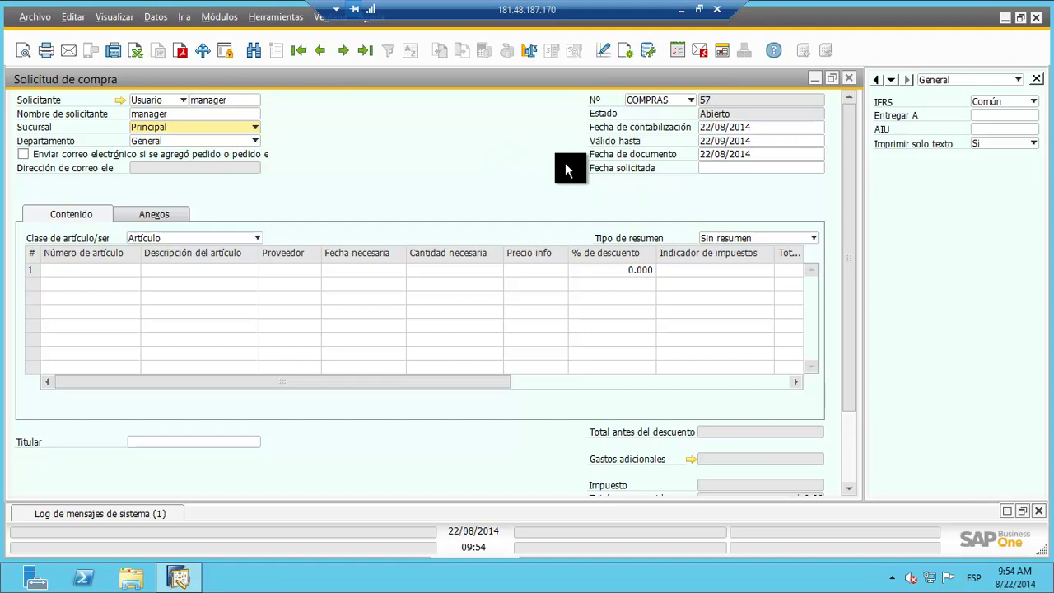
# Step: Set the Fecha solicitada of purchase request 57 to 01/09/2014
pyautogui.click(722, 168)
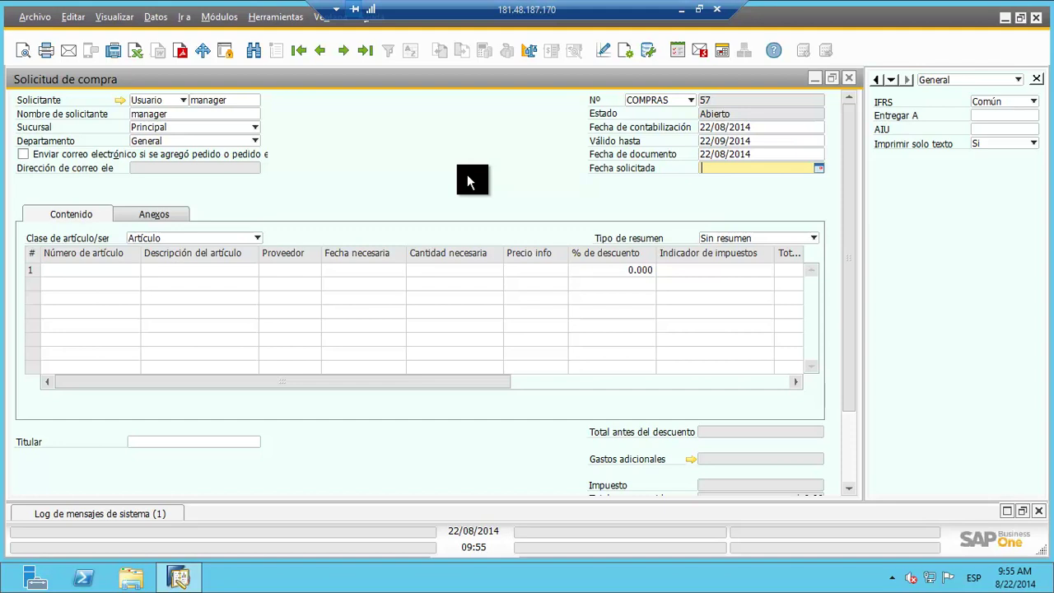
pyautogui.write('0109')
pyautogui.press('Tab')
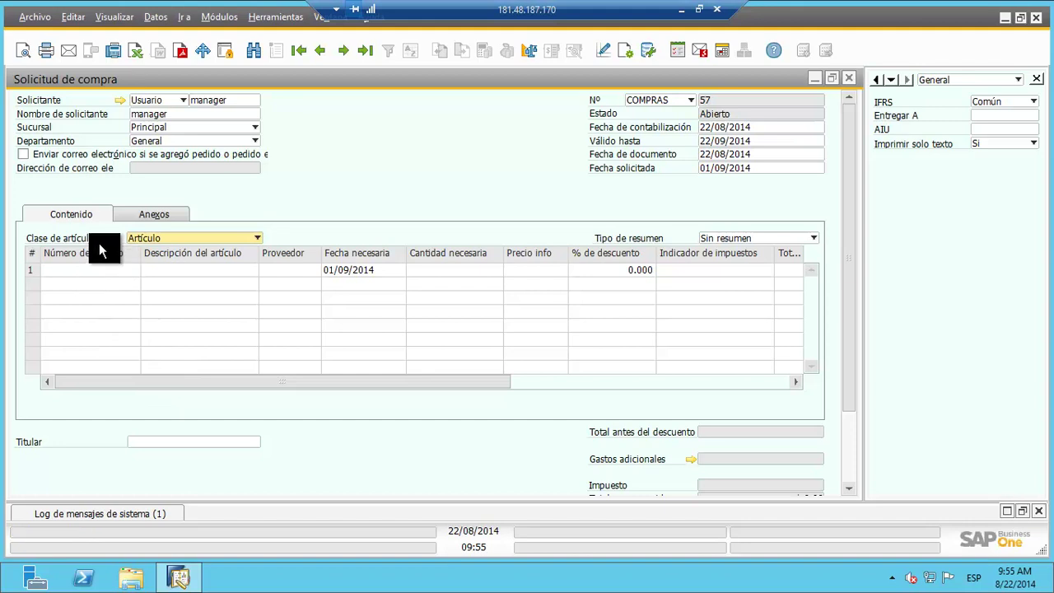
# Step: Set the request's Clase de artículo/servicio to Artículo
pyautogui.click(235, 244)
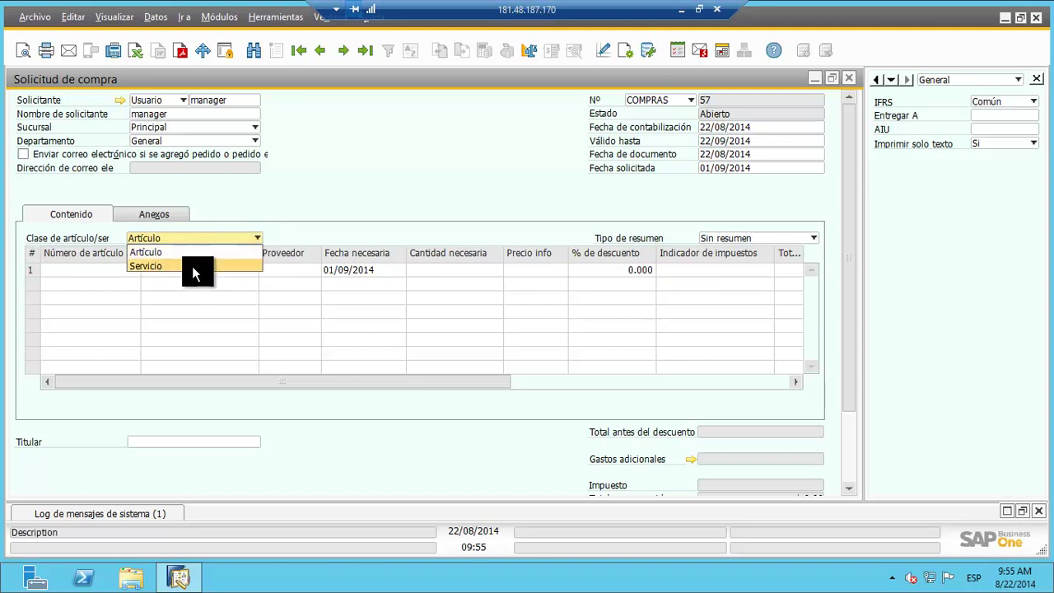
pyautogui.click(192, 267)
pyautogui.click(204, 239)
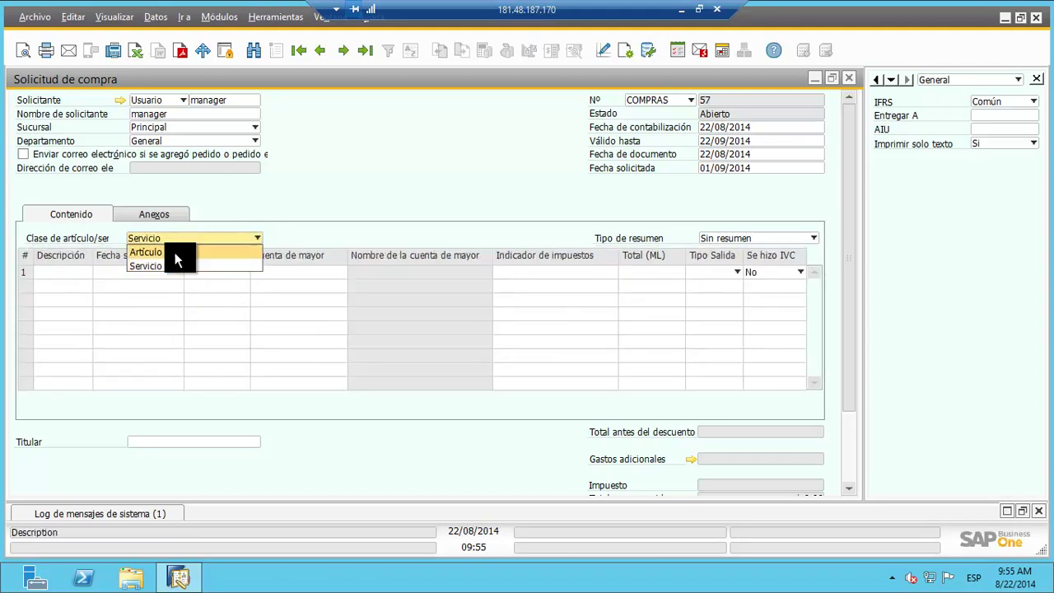
pyautogui.click(167, 254)
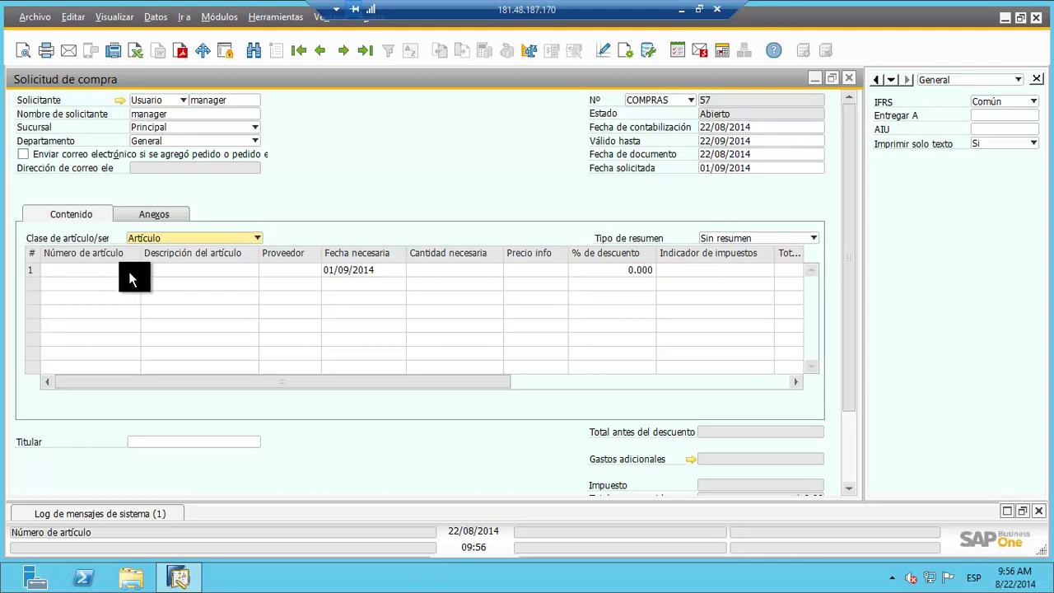
# Step: Open the item choose-from list from row 1's item description cell
pyautogui.click(129, 271)
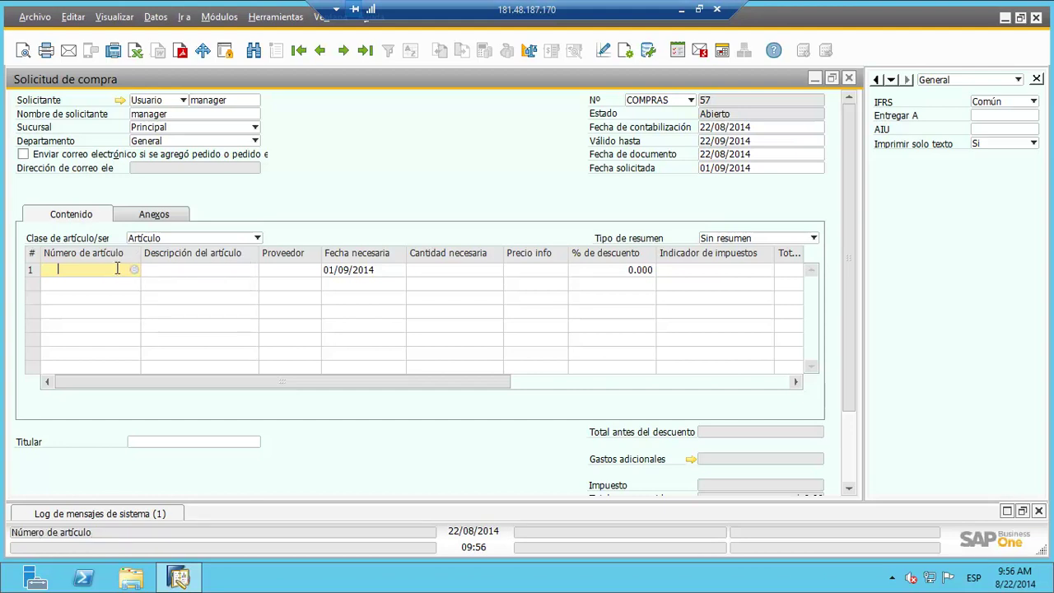
pyautogui.click(220, 269)
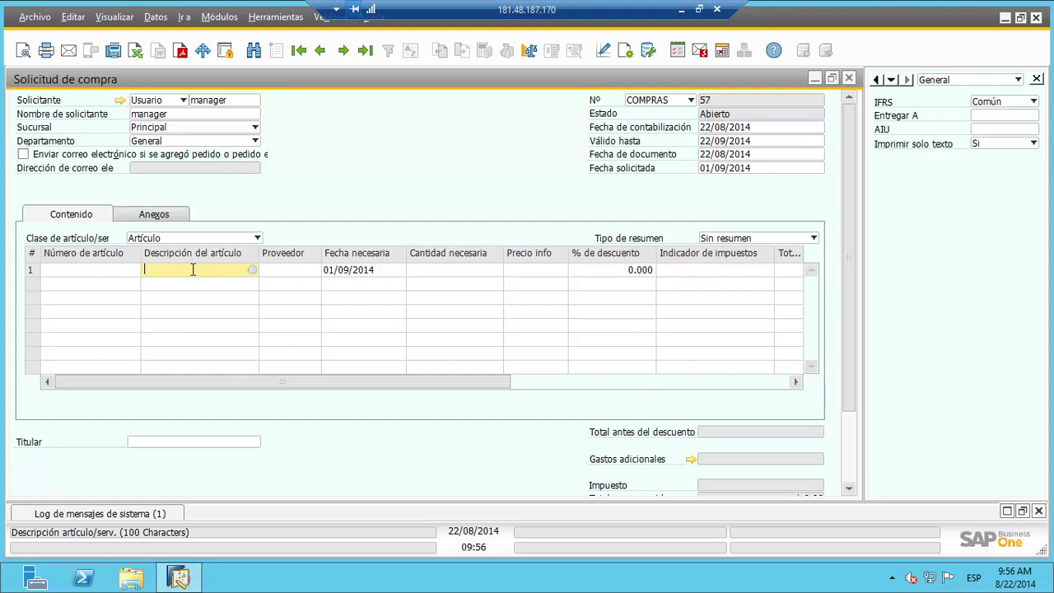
pyautogui.click(252, 276)
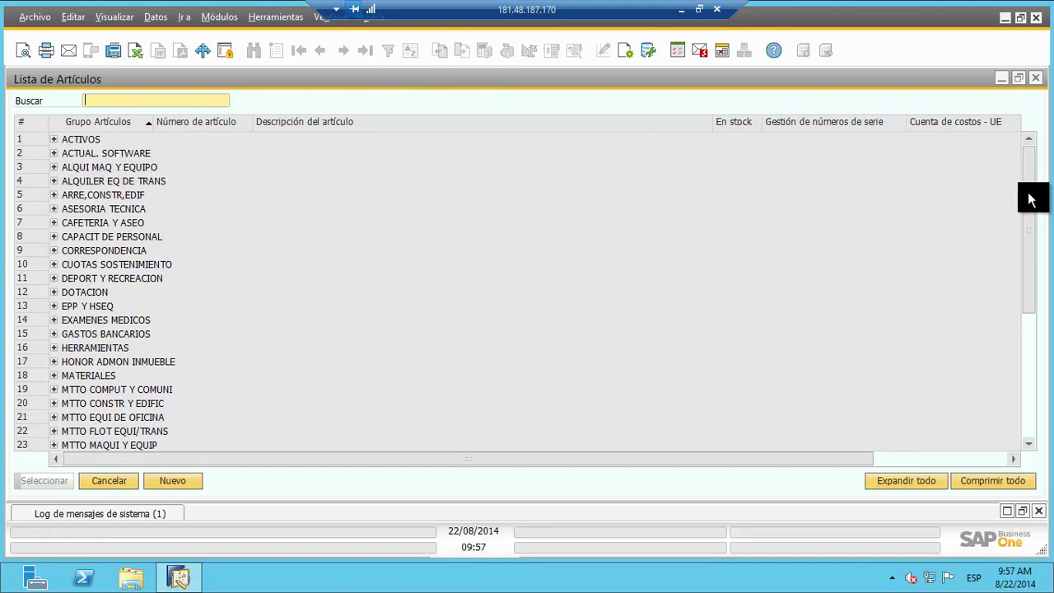
# Step: Expand all groups in the Lista de Artículos so items like HECIV00318 are listed
pyautogui.moveTo(1029, 198); pyautogui.dragTo(1049, 140)
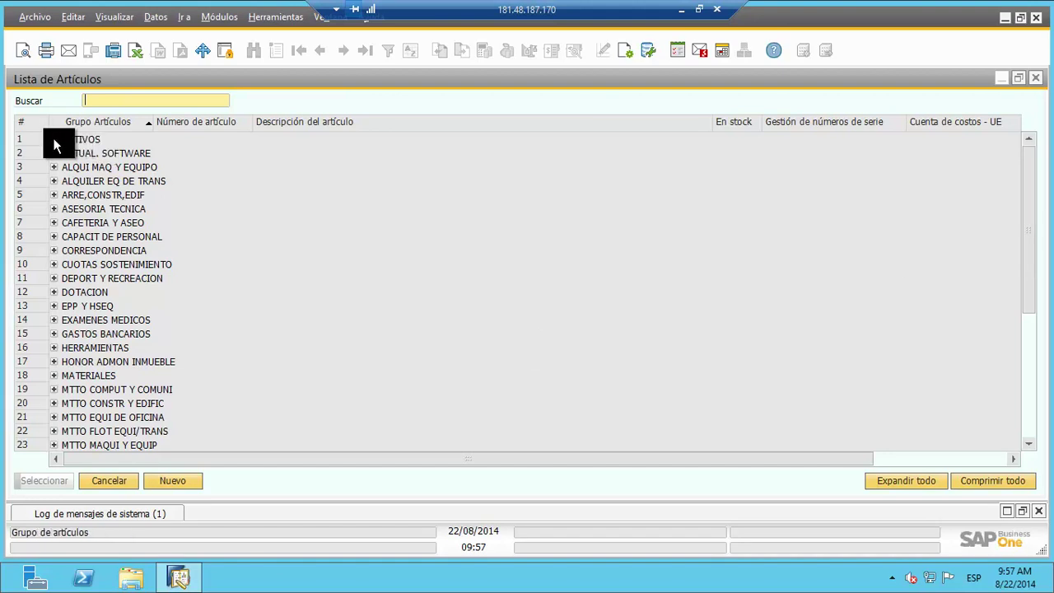
pyautogui.click(53, 181)
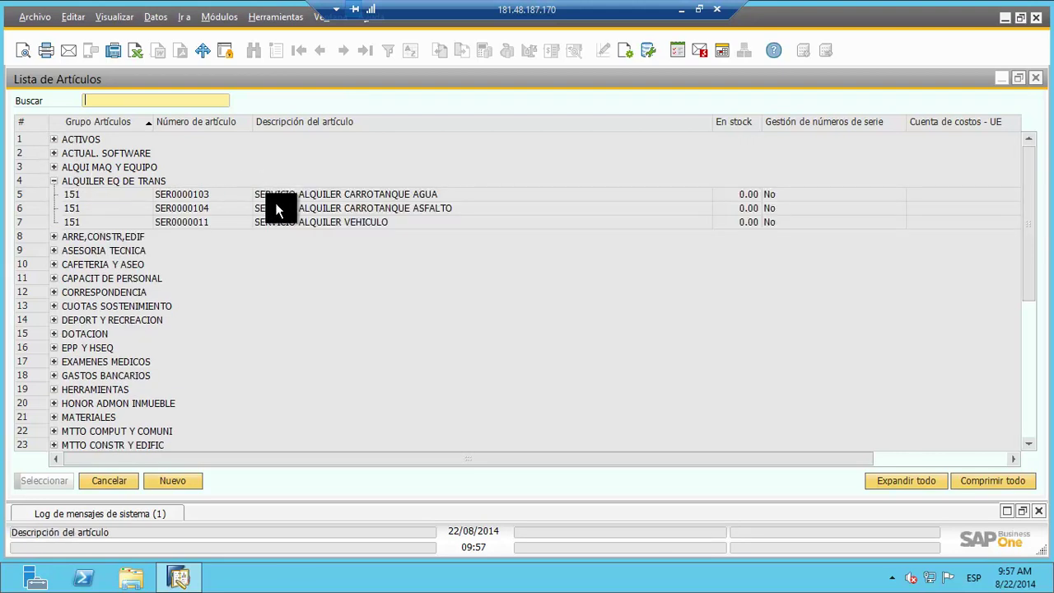
pyautogui.click(55, 181)
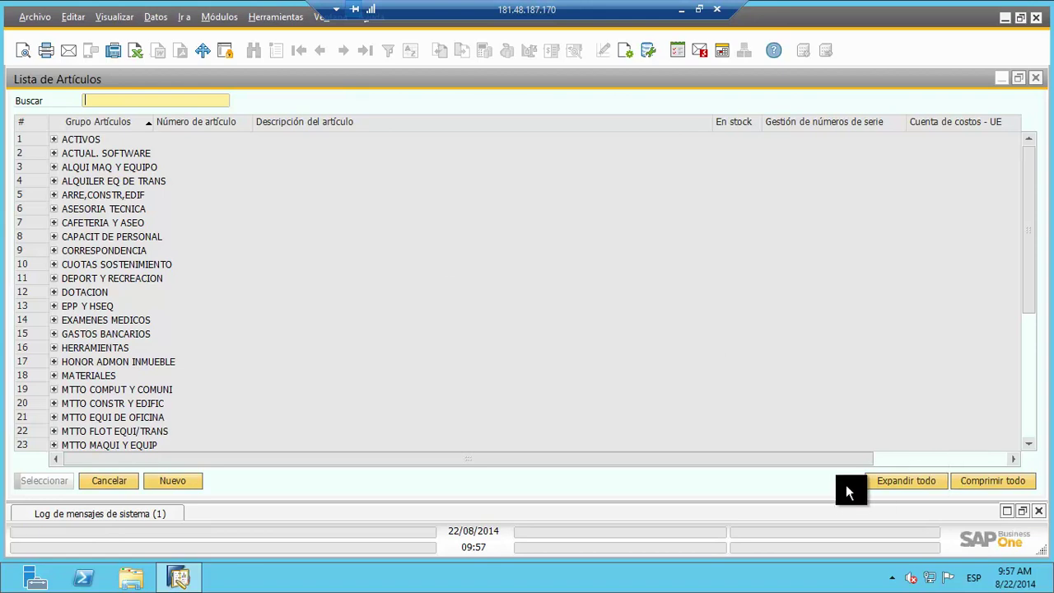
pyautogui.click(918, 484)
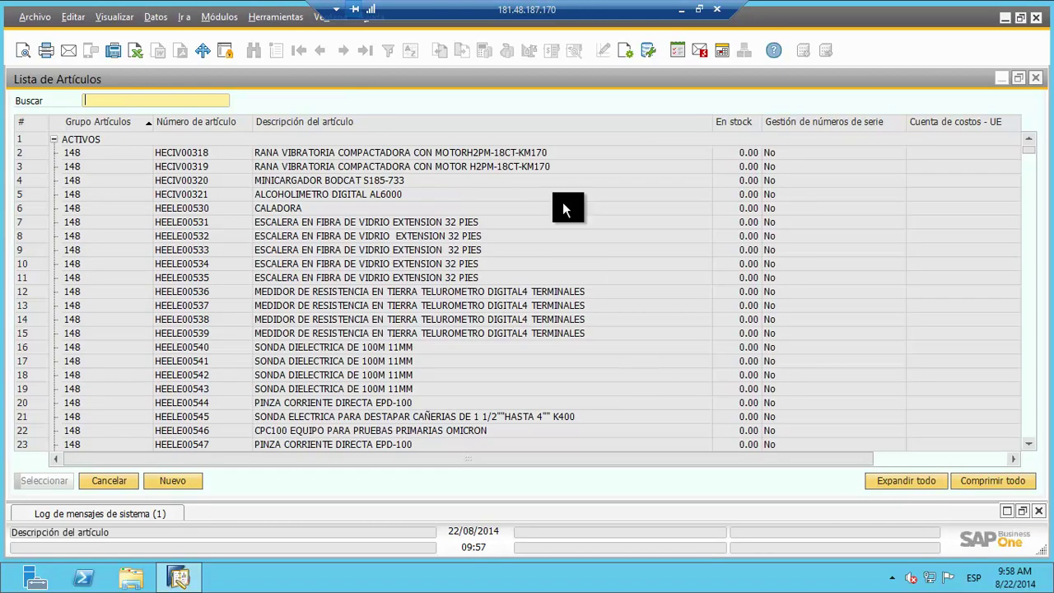
pyautogui.moveTo(1028, 152); pyautogui.dragTo(996, 136)
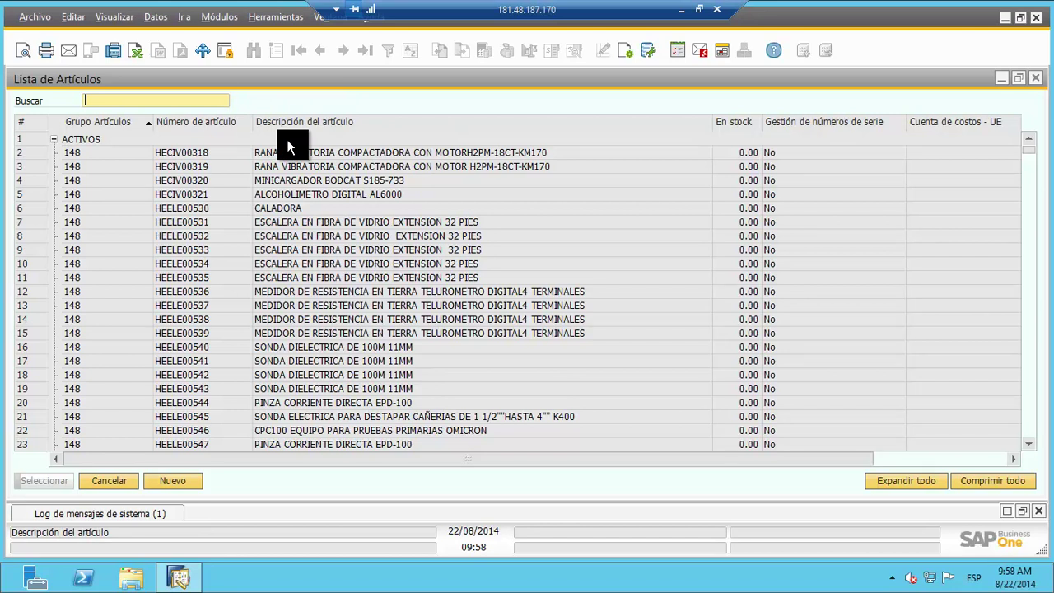
# Step: Search the item list for 'tubo', then cancel without choosing an item
pyautogui.write('tubo')
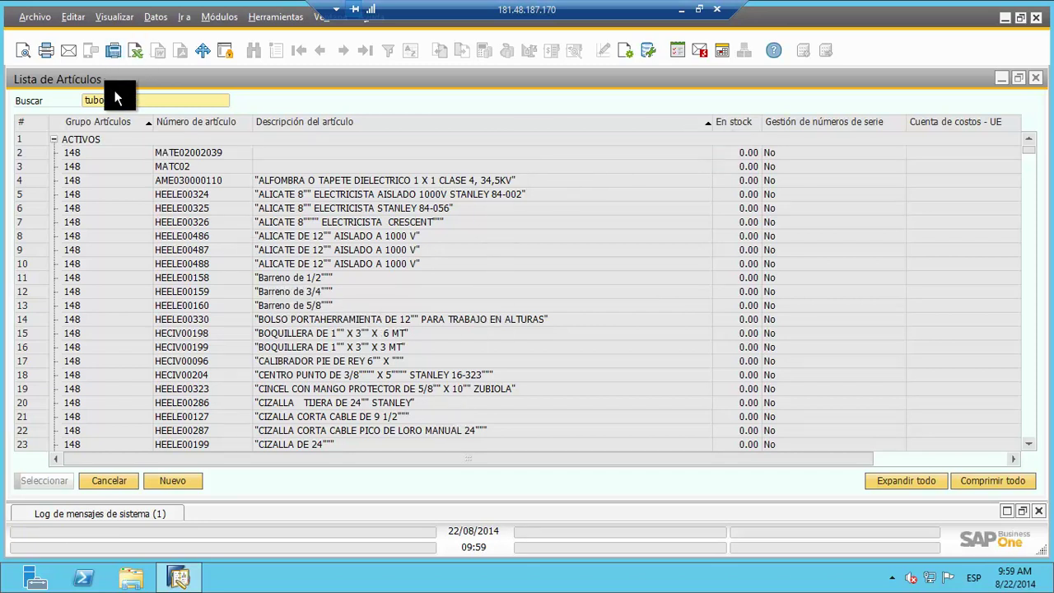
pyautogui.press('BackSpace')
pyautogui.press('BackSpace')
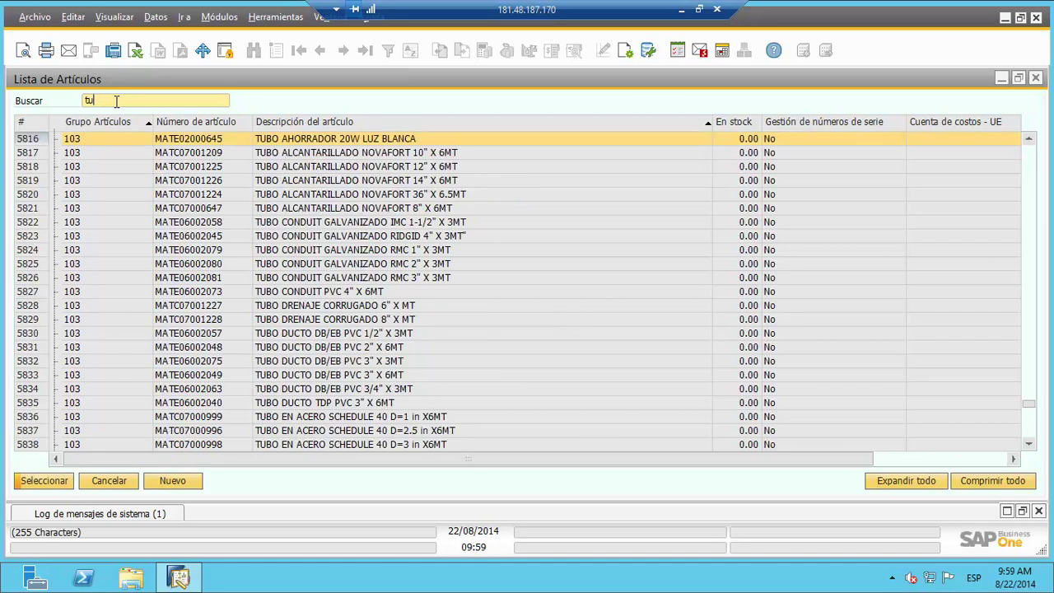
pyautogui.write('bo')
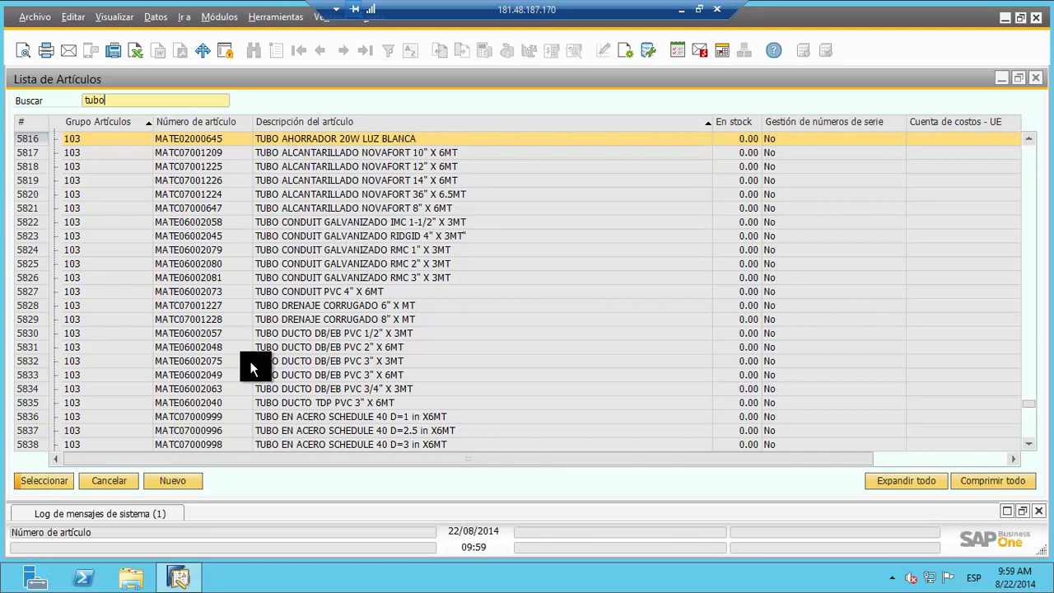
pyautogui.click(104, 480)
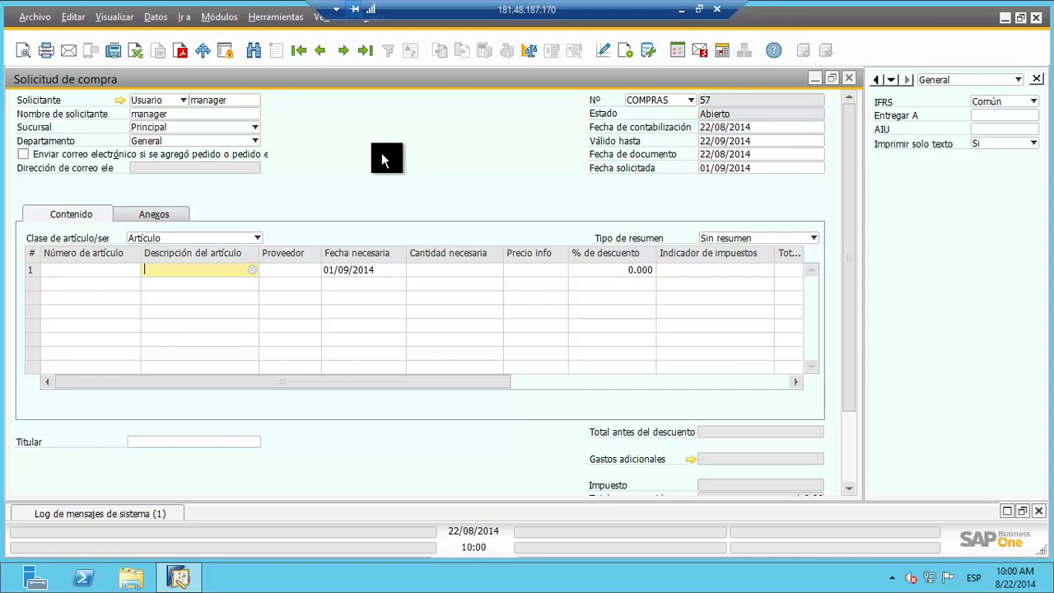
# Step: Search row 1's description with the wildcard '*tubo' to list all matching items
pyautogui.write('*')
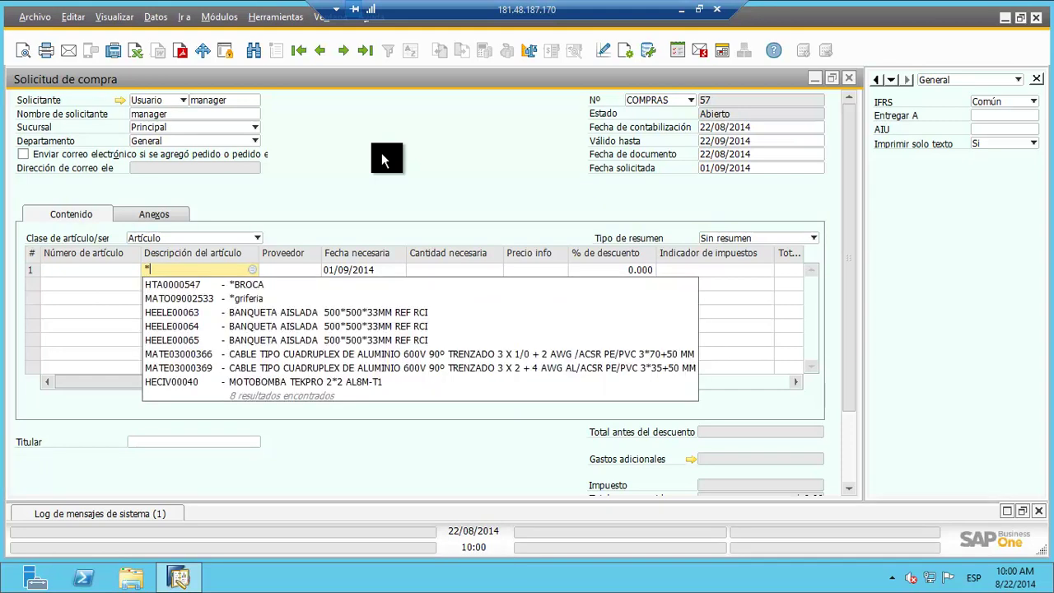
pyautogui.write('tubo')
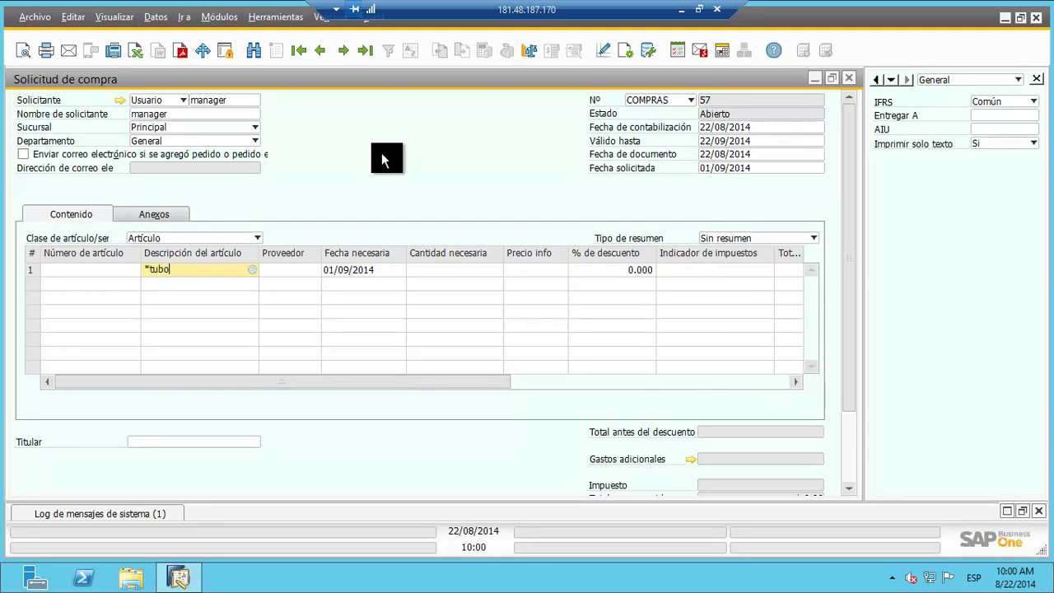
pyautogui.press('BackSpace')
pyautogui.write('o')
pyautogui.press('BackSpace')
pyautogui.press('BackSpace')
pyautogui.press('BackSpace')
pyautogui.press('BackSpace')
pyautogui.write('tubo')
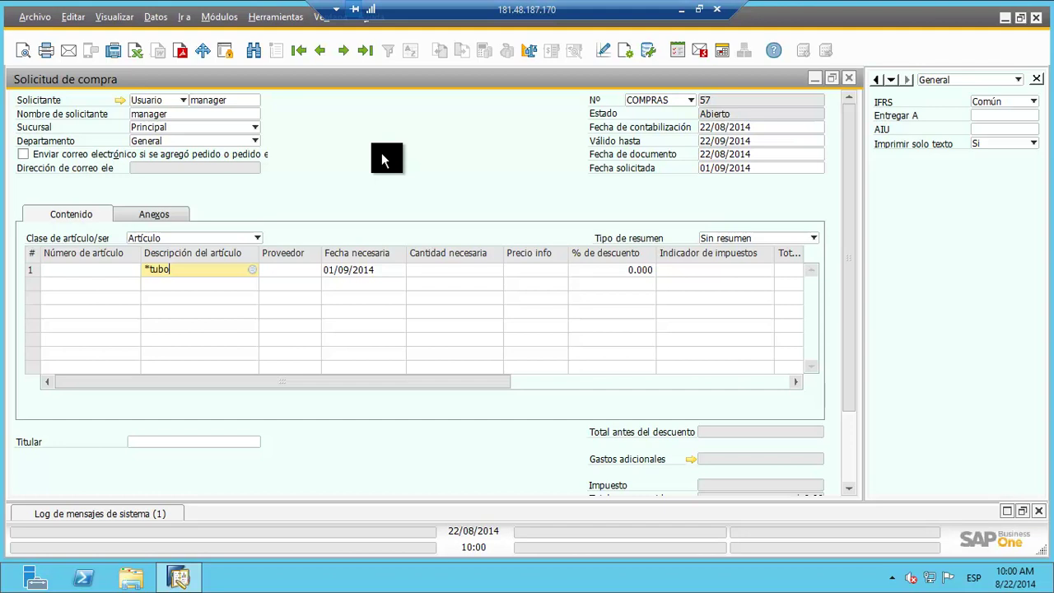
pyautogui.press('Tab')
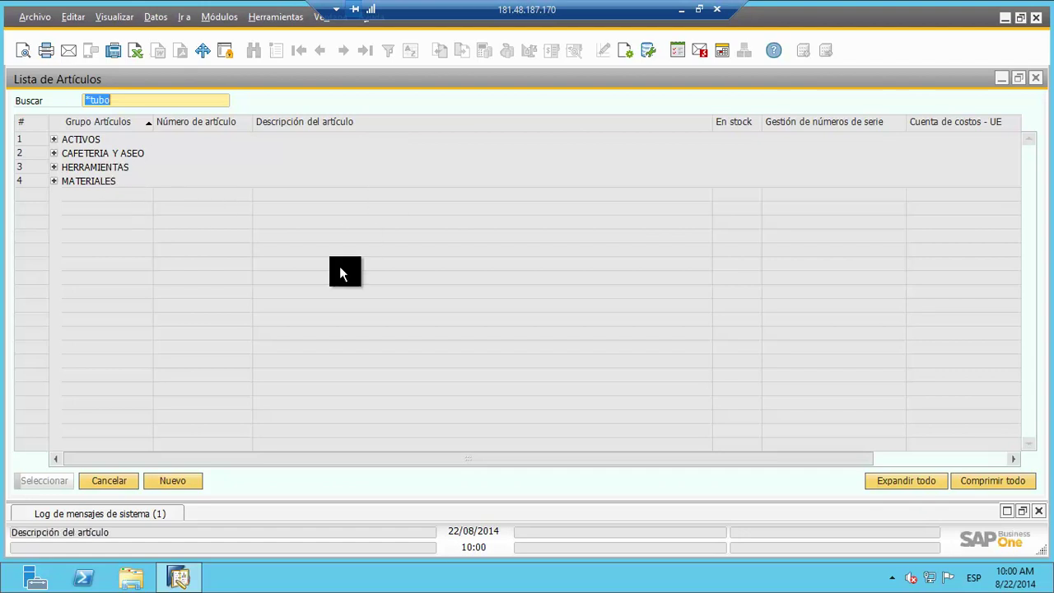
# Step: Expand all item groups and add HEELE00076 CORTA TUBO 4S RIGGID to row 1
pyautogui.click(917, 483)
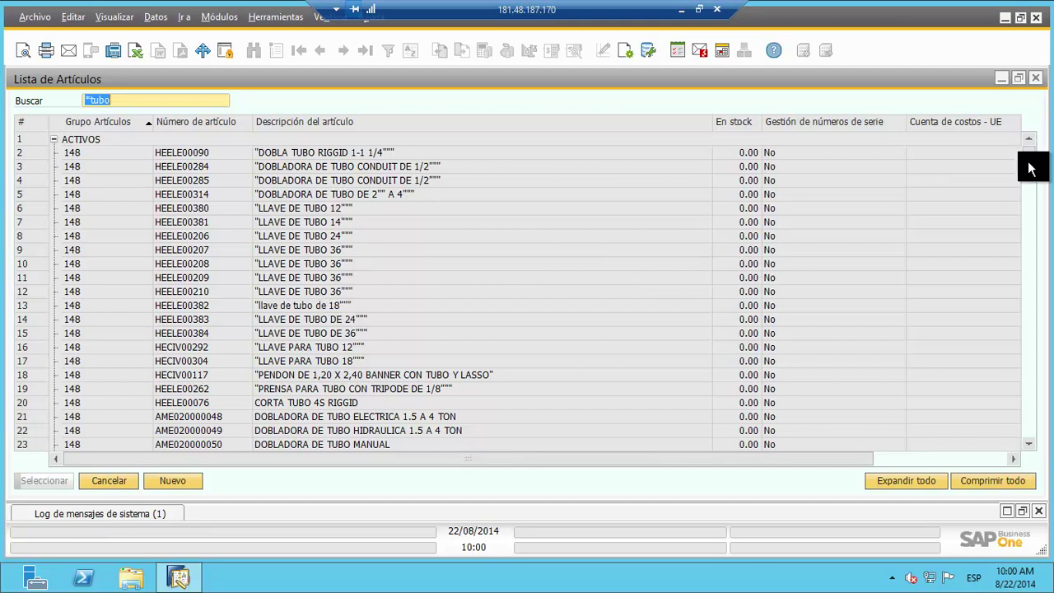
pyautogui.scroll(-2, 1033, 173)
pyautogui.moveTo(1033, 173)
pyautogui.mouseDown()
pyautogui.moveTo(1031, 412)
pyautogui.moveTo(1029, 158)
pyautogui.mouseUp()
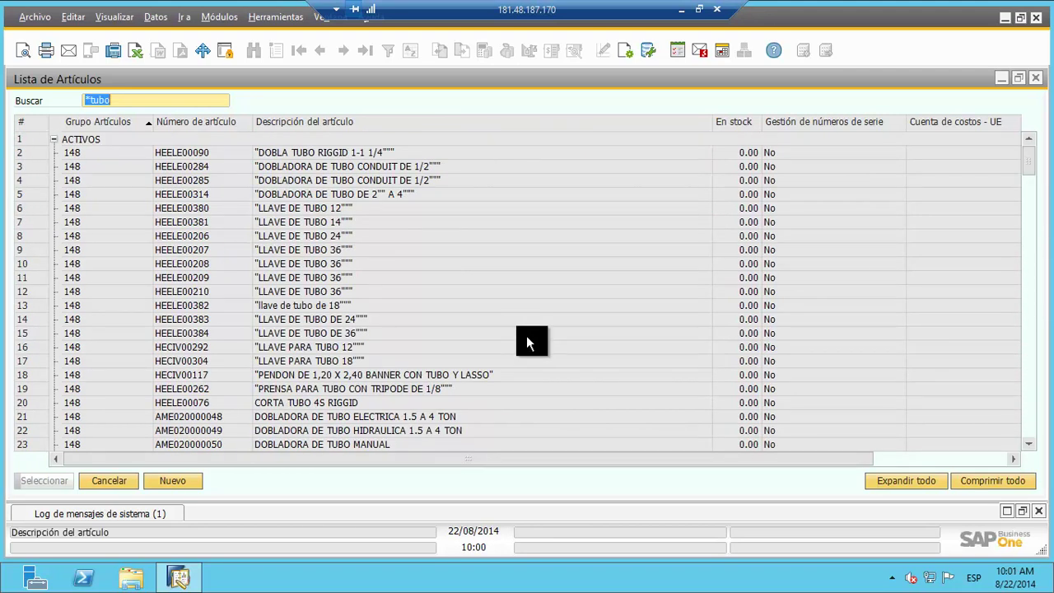
pyautogui.click(305, 408)
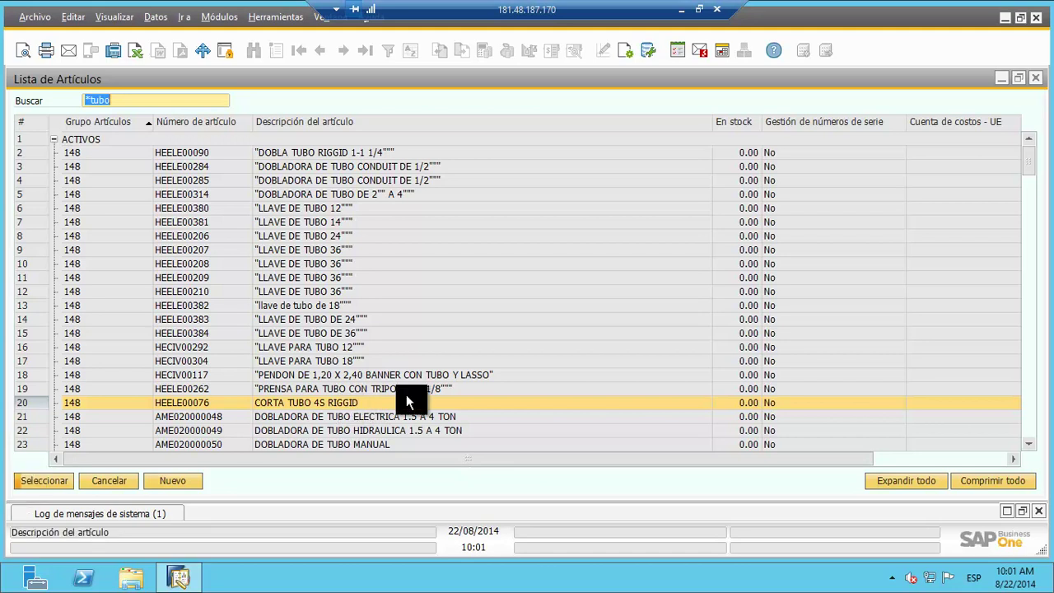
pyautogui.doubleClick(364, 403)
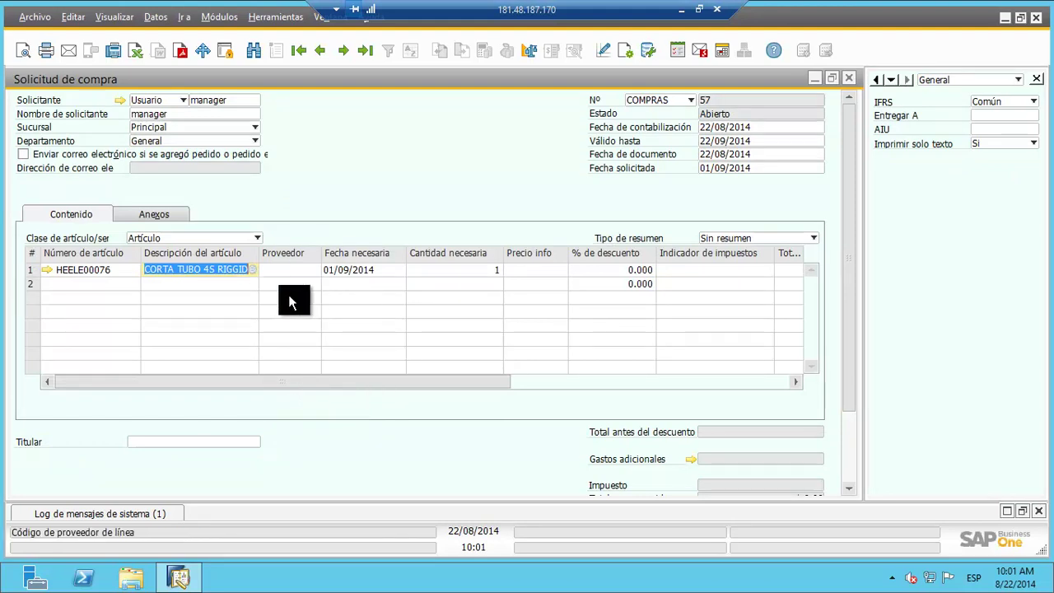
# Step: Select the Proveedor cell of the CORTA TUBO 4S RIGGID line
pyautogui.click(301, 271)
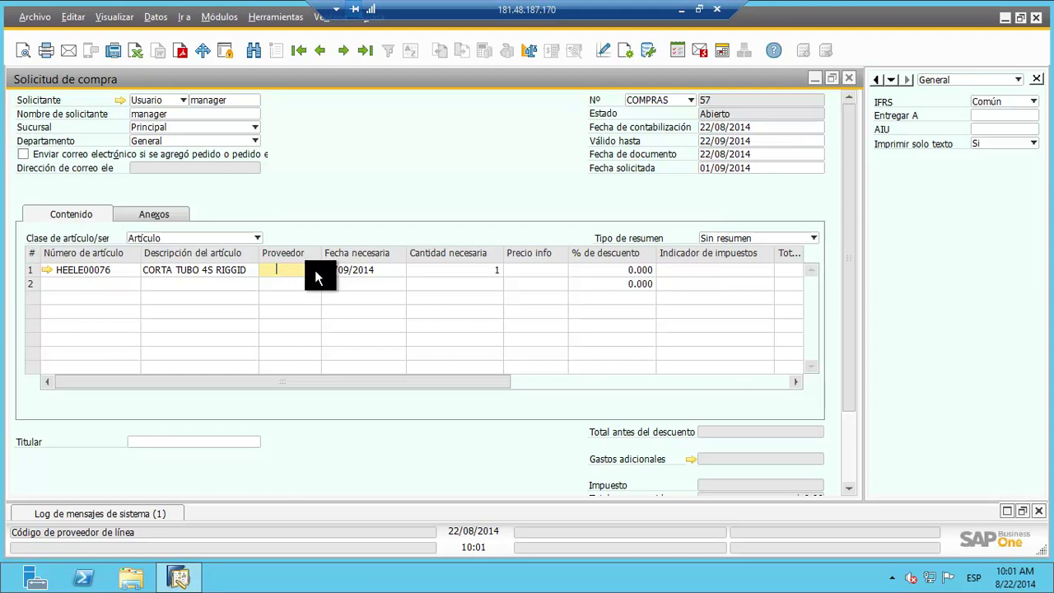
# Step: Browse the business partner list sorted by name, then close it without choosing a vendor
pyautogui.click(316, 270)
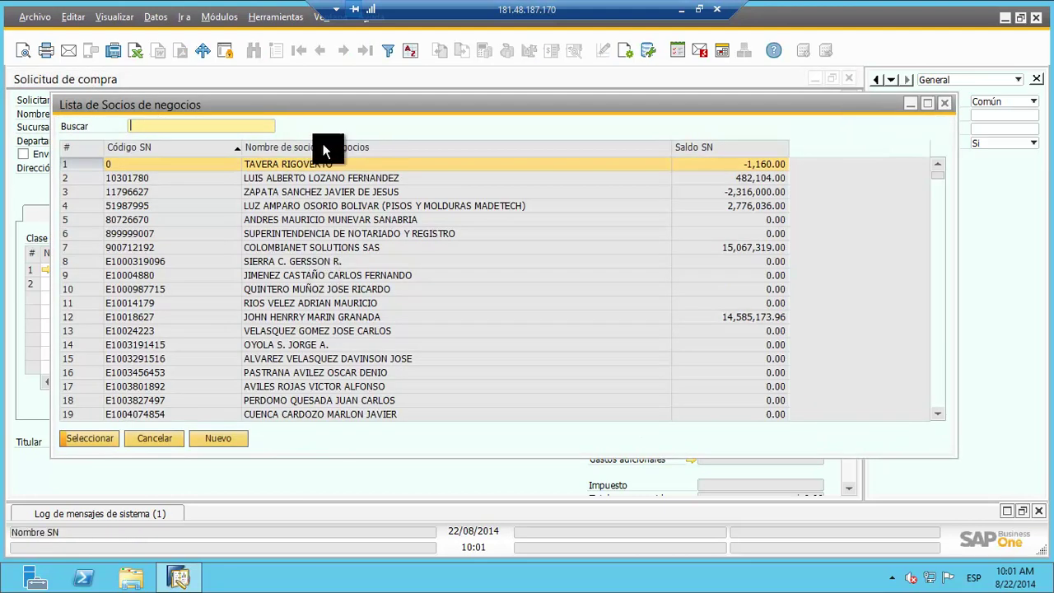
pyautogui.moveTo(943, 185); pyautogui.dragTo(937, 234)
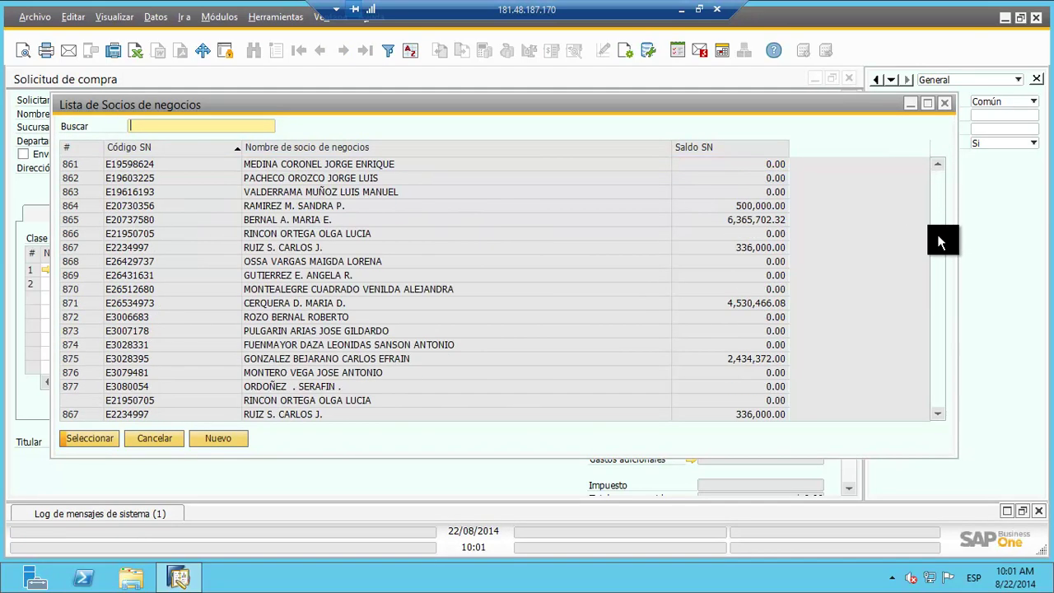
pyautogui.doubleClick(441, 153)
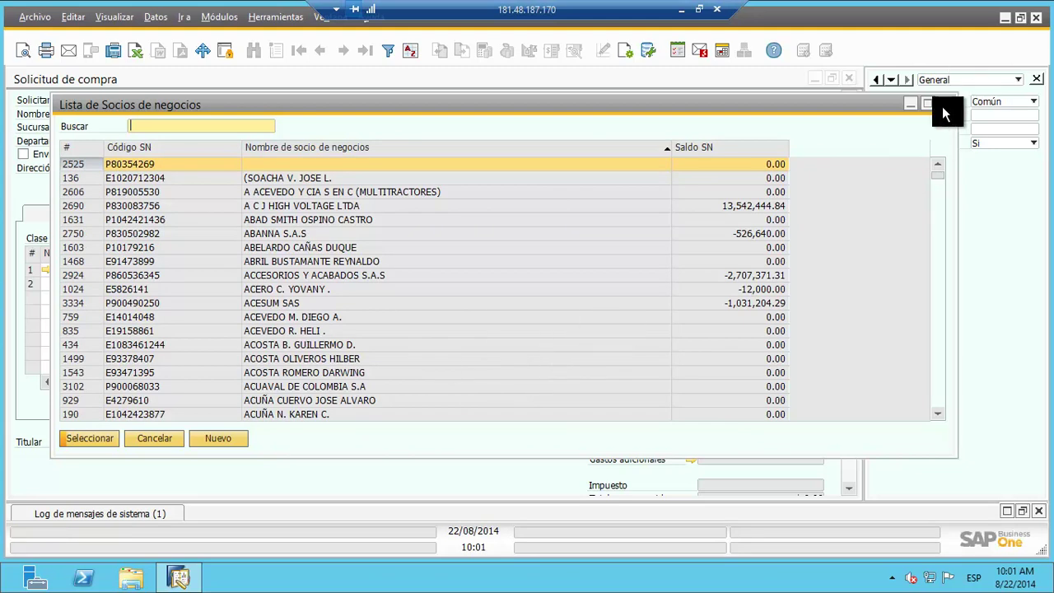
pyautogui.click(943, 104)
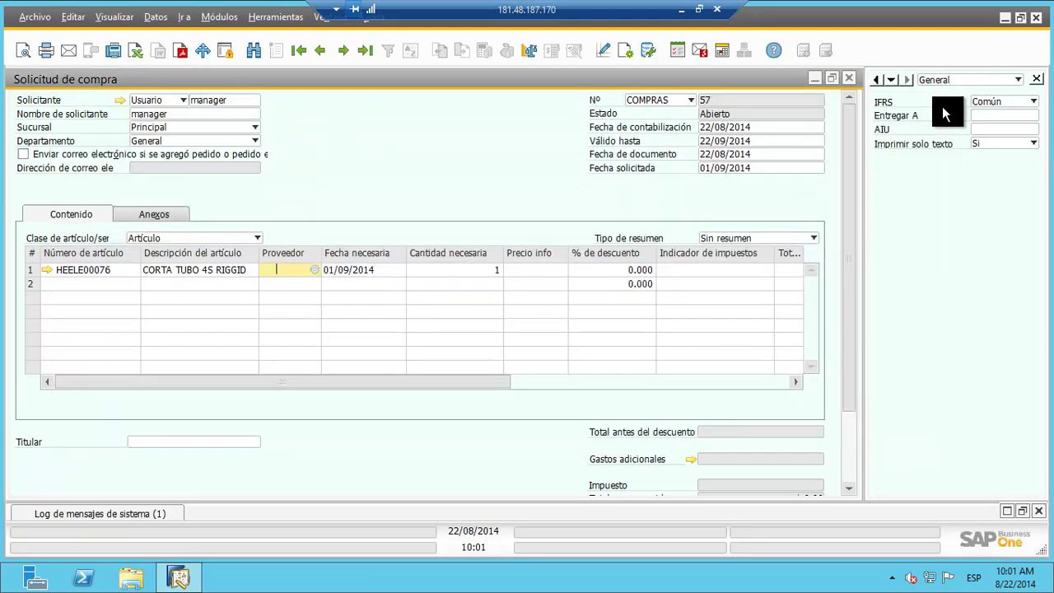
# Step: Set line 1's need date to 01/09/2014 and keep quantity 1, reviewing the remaining columns
pyautogui.click(347, 270)
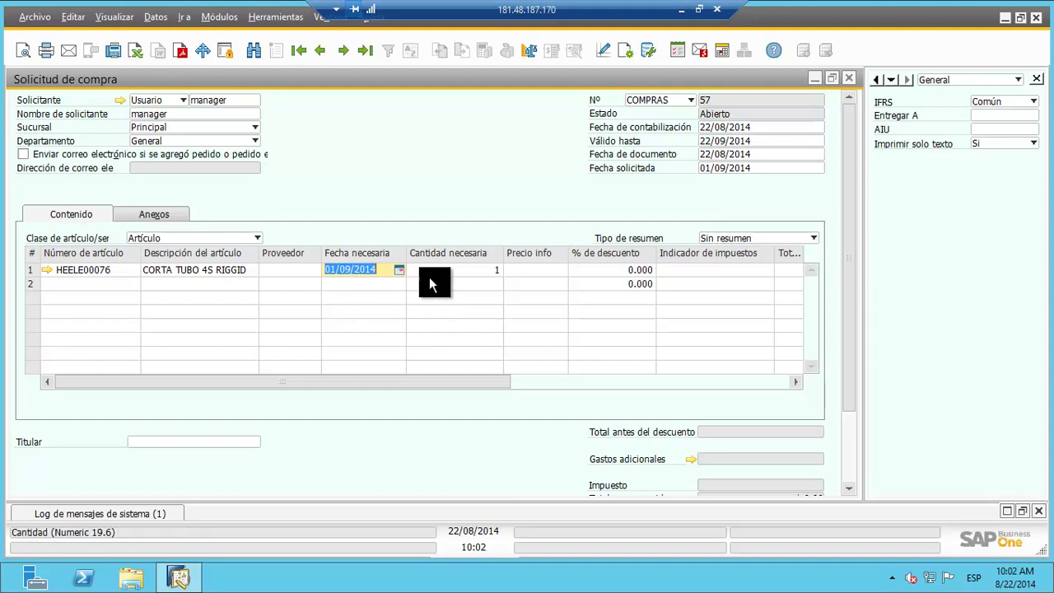
pyautogui.click(722, 170)
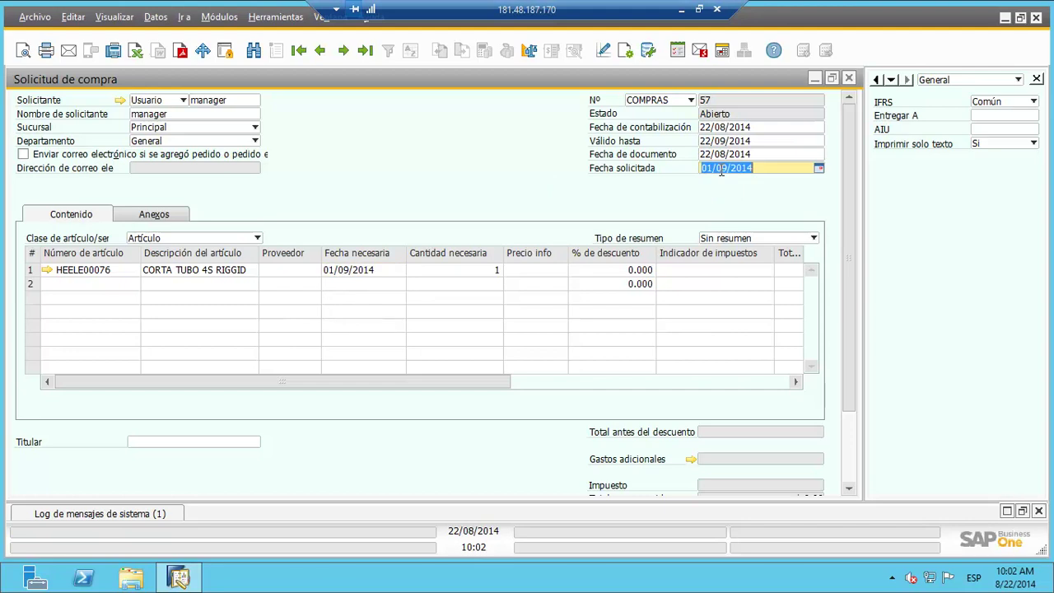
pyautogui.click(365, 273)
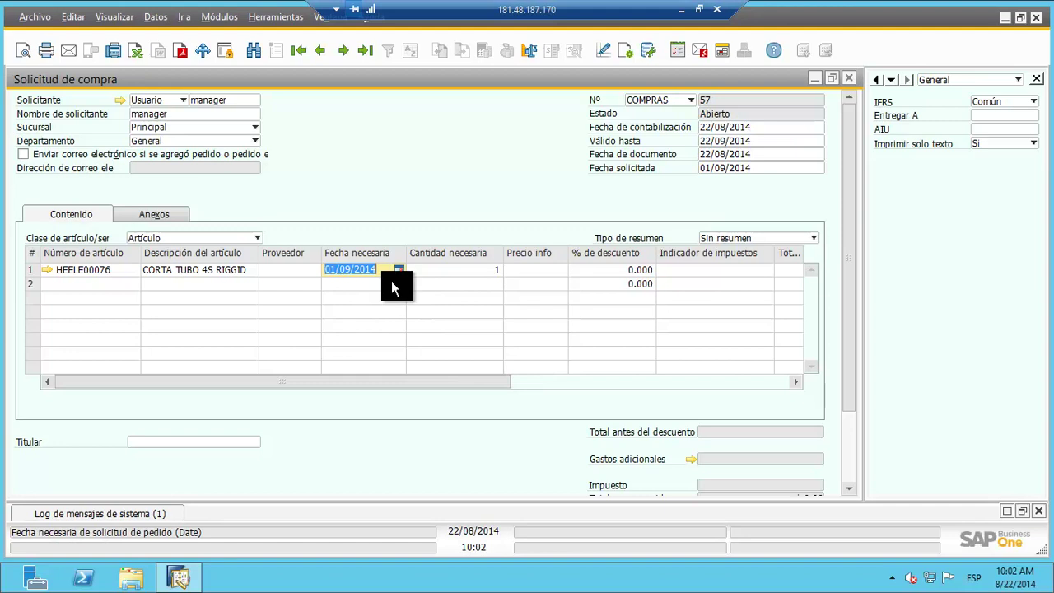
pyautogui.click(451, 270)
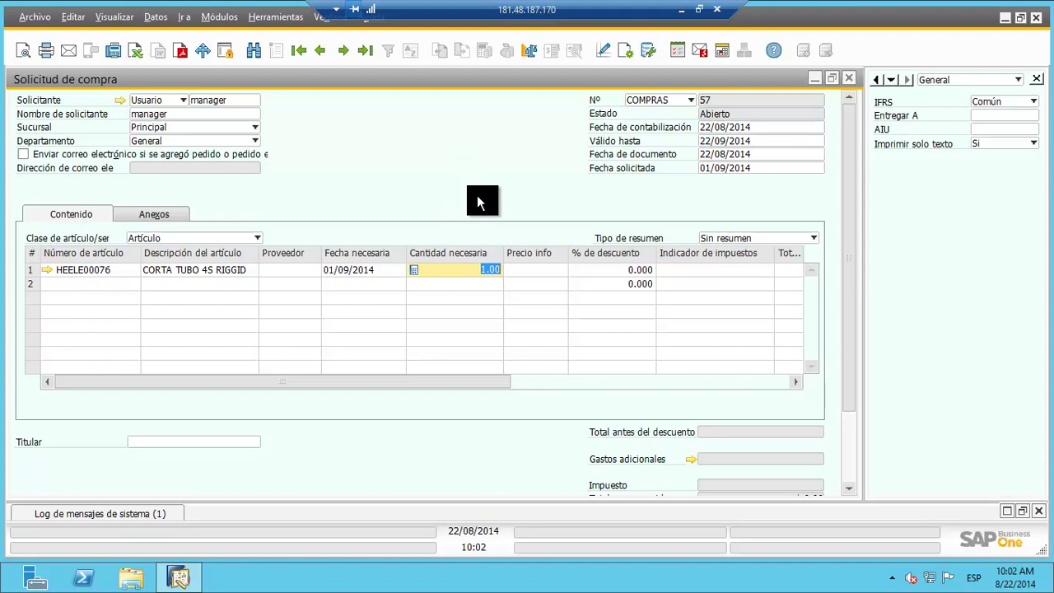
pyautogui.click(549, 269)
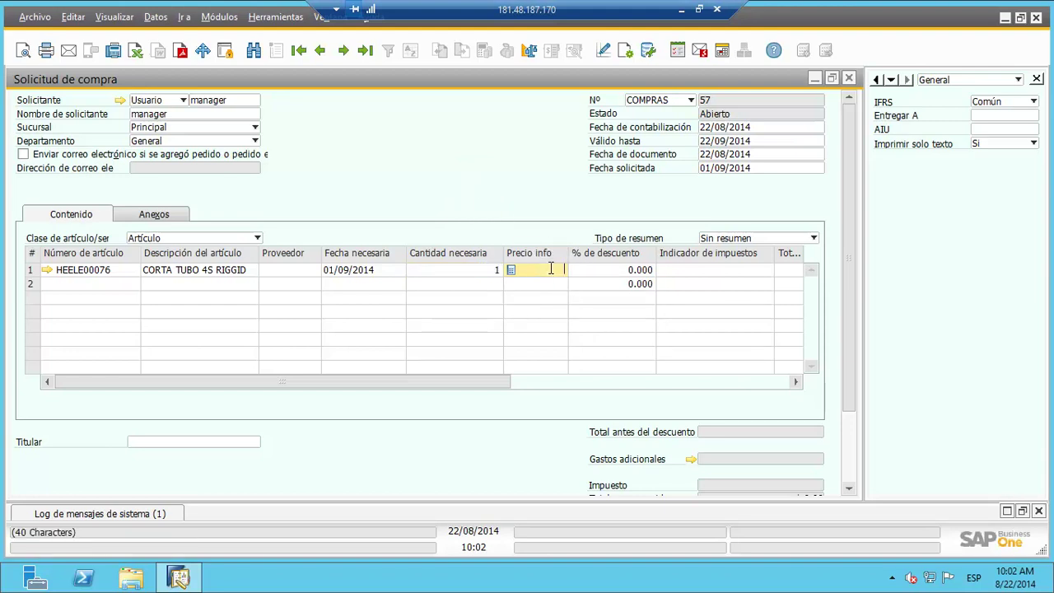
pyautogui.moveTo(395, 381); pyautogui.dragTo(489, 381)
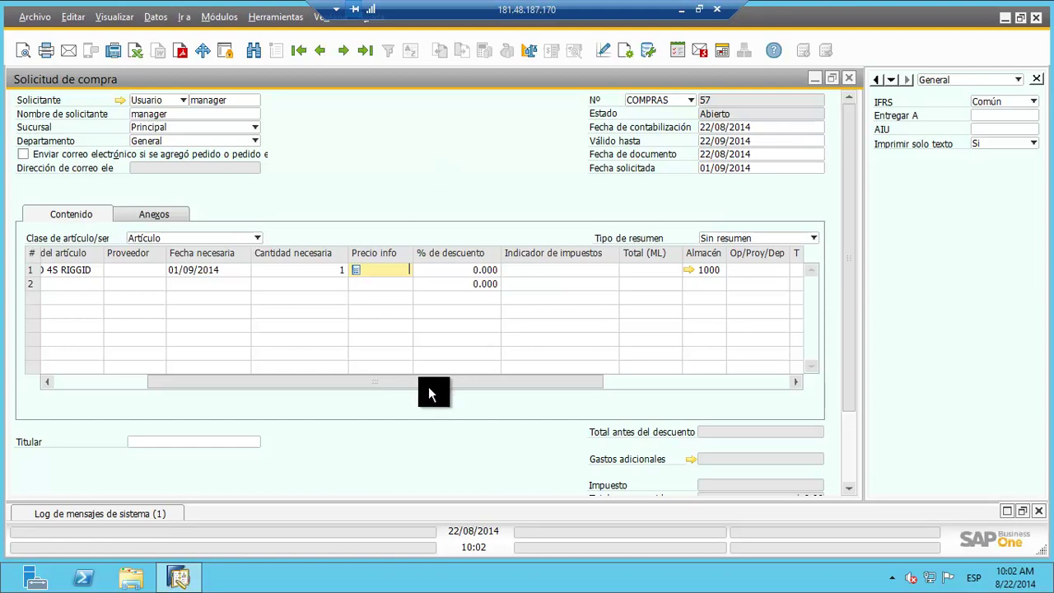
pyautogui.moveTo(430, 388); pyautogui.dragTo(565, 376)
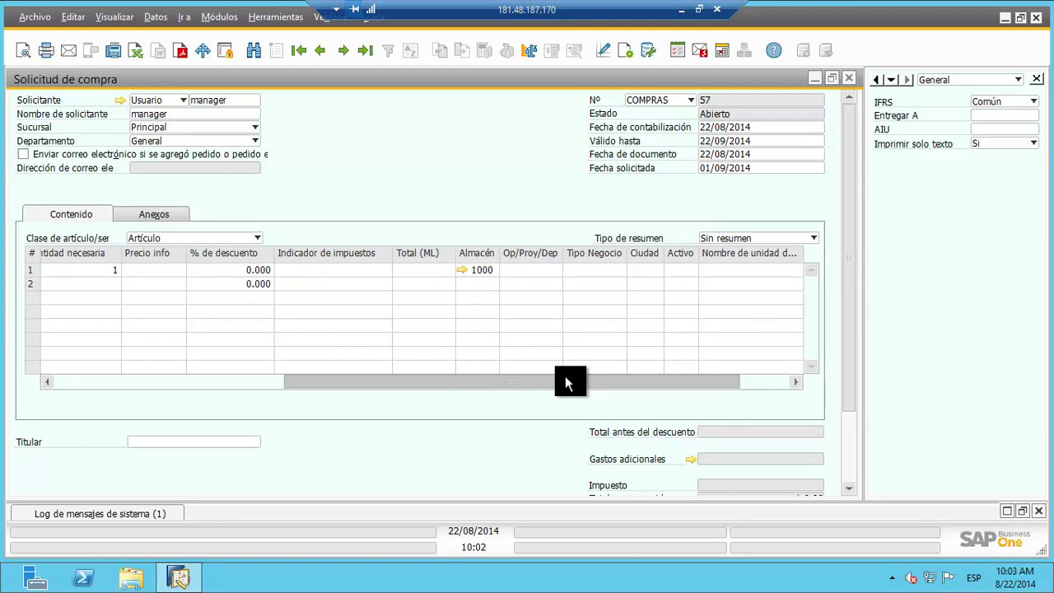
pyautogui.moveTo(337, 381); pyautogui.dragTo(247, 378)
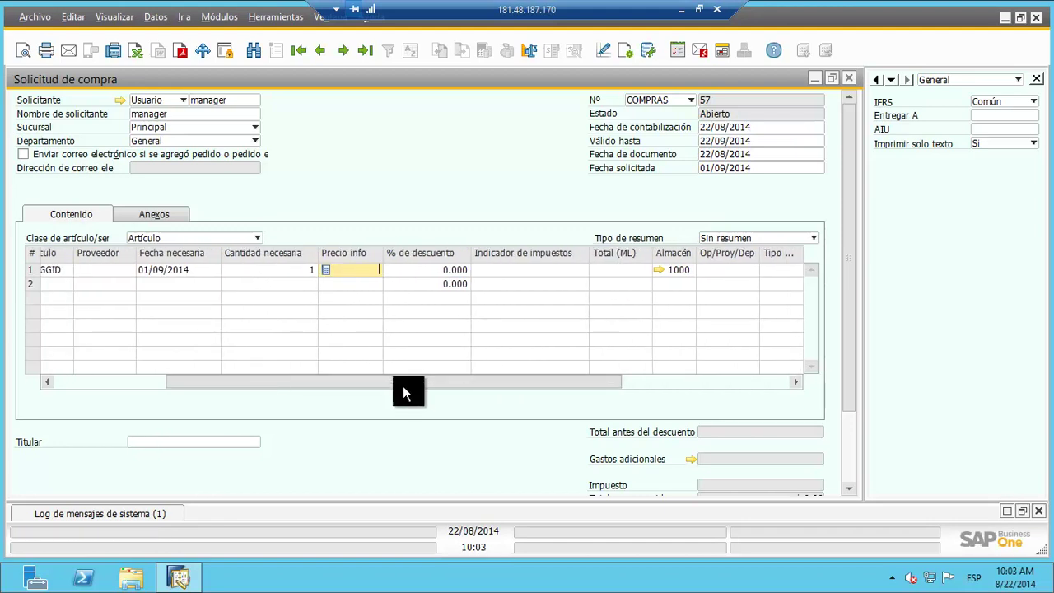
pyautogui.moveTo(406, 383); pyautogui.dragTo(519, 377)
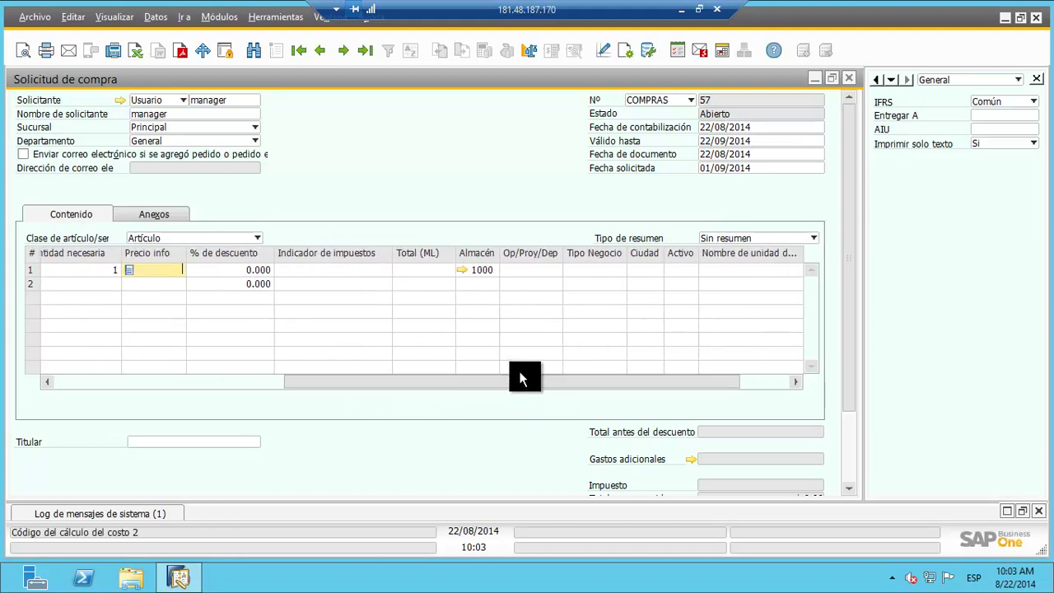
# Step: Check the warehouse list for line 1 and keep warehouse 1000
pyautogui.click(484, 273)
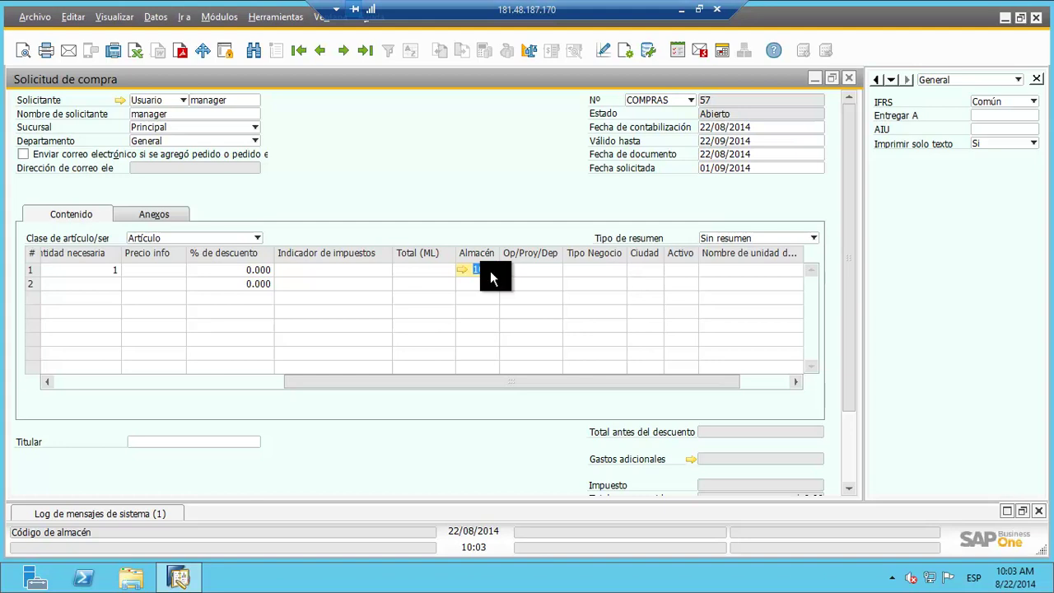
pyautogui.click(496, 270)
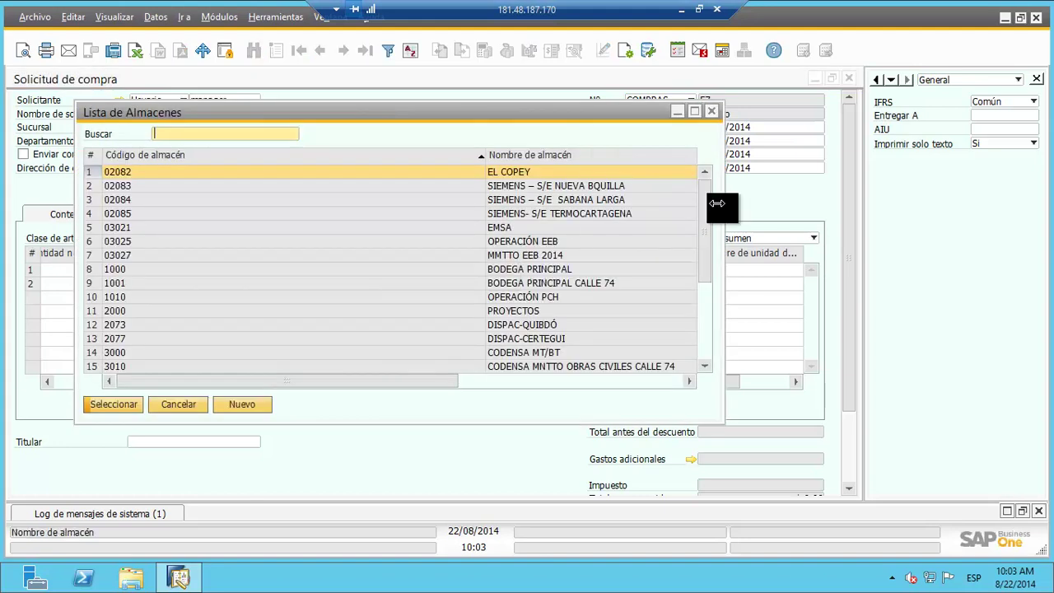
pyautogui.moveTo(700, 211); pyautogui.dragTo(732, 188)
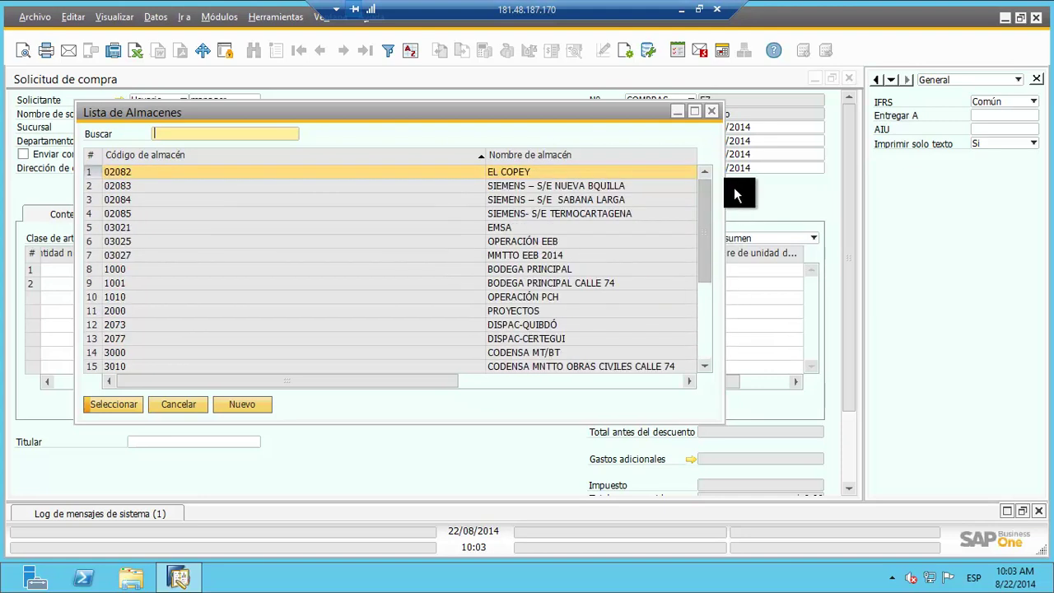
pyautogui.click(709, 110)
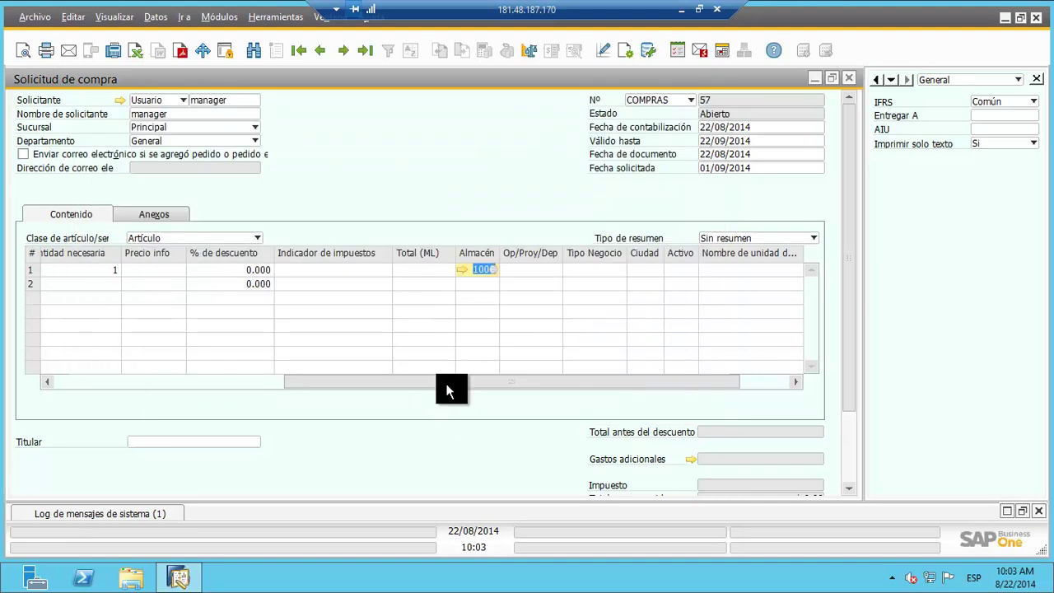
pyautogui.moveTo(445, 384); pyautogui.dragTo(499, 380)
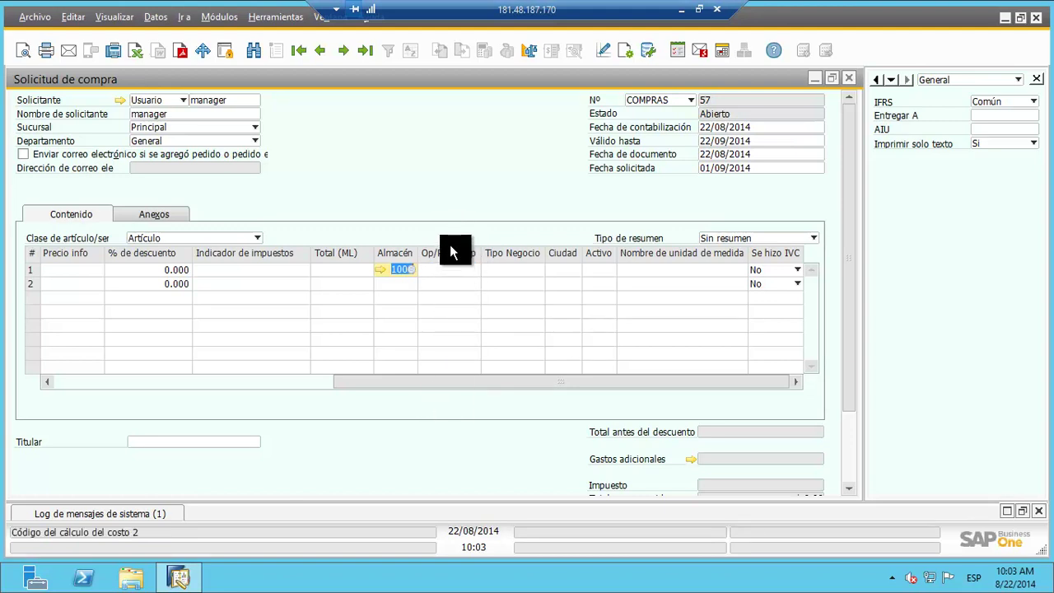
pyautogui.click(444, 273)
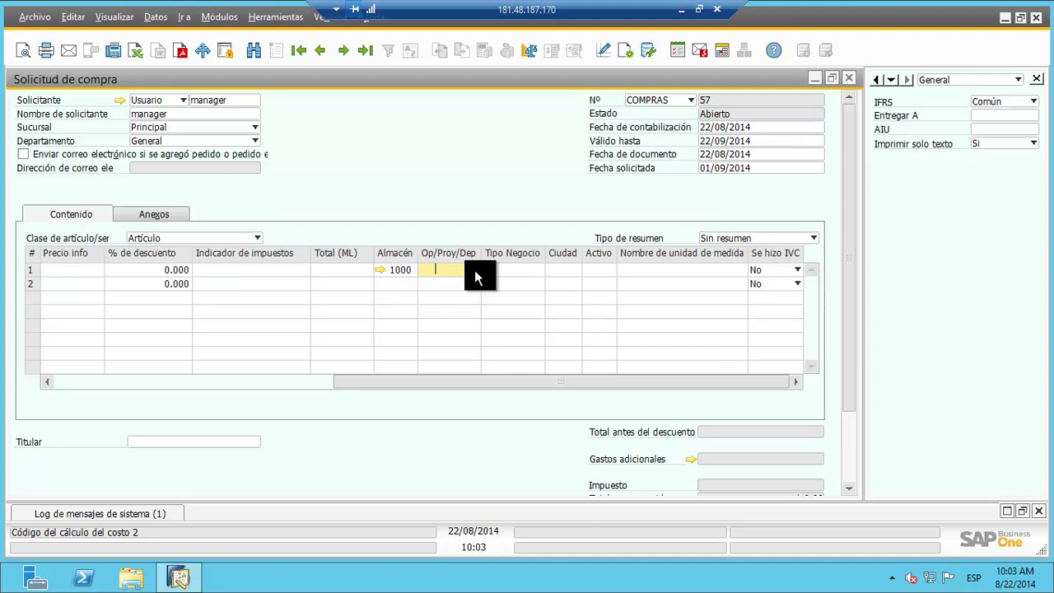
# Step: Pick distribution rule 03001 from the Lista de normas de reparto for line 1
pyautogui.press('Tab')
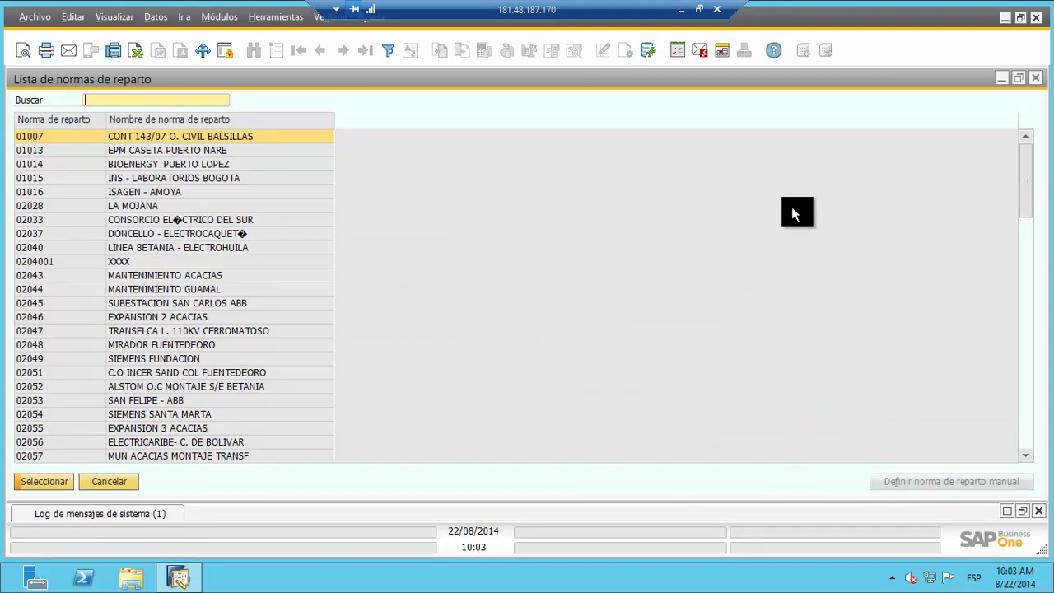
pyautogui.moveTo(1026, 176); pyautogui.dragTo(1026, 325)
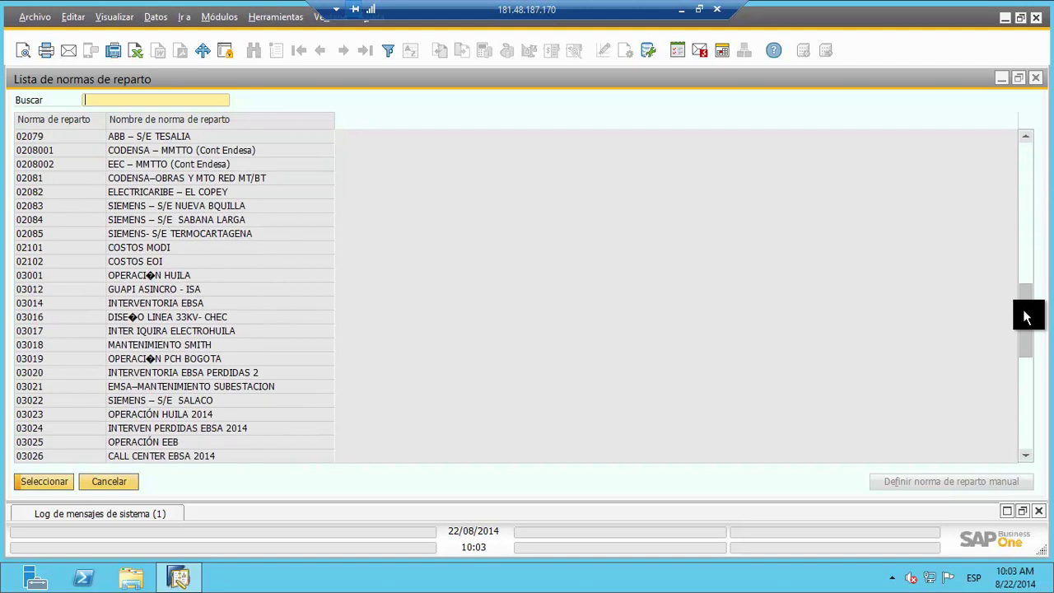
pyautogui.doubleClick(166, 273)
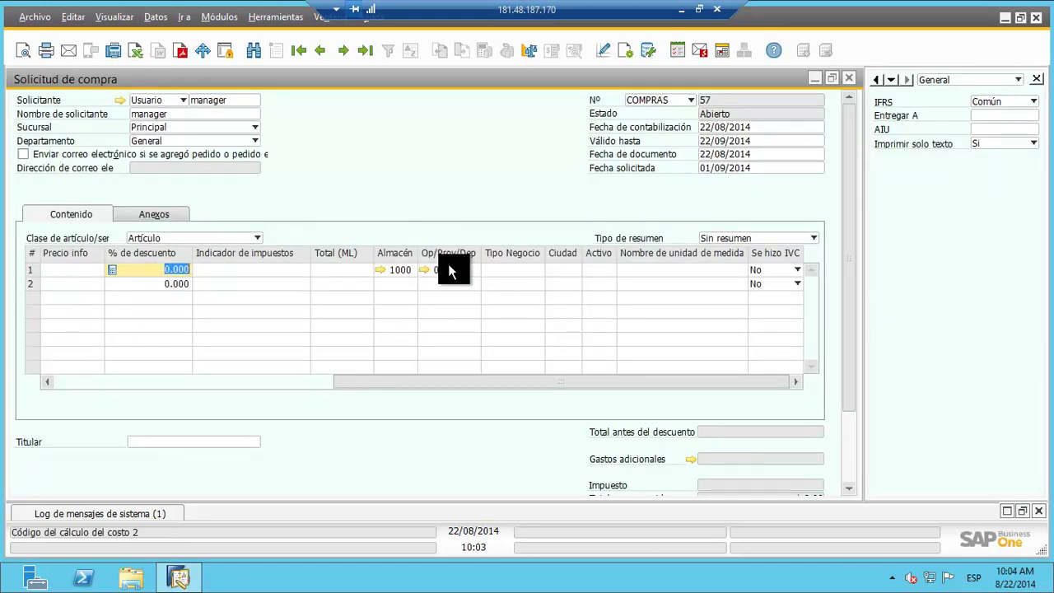
pyautogui.click(457, 270)
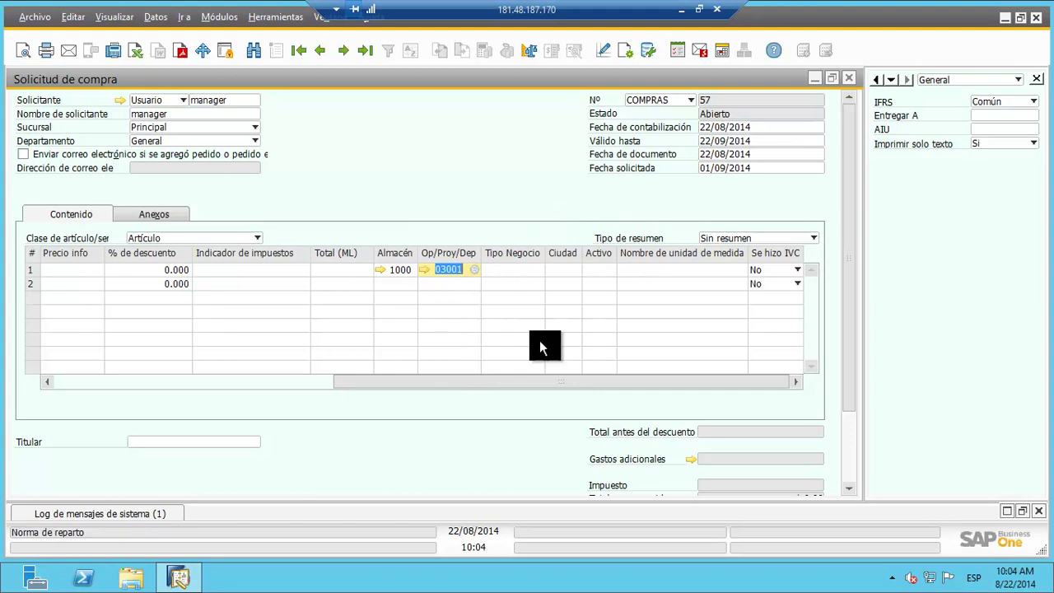
# Step: In Form Settings' table format, hide the % de descuento and Indicador de impuestos columns
pyautogui.click(627, 56)
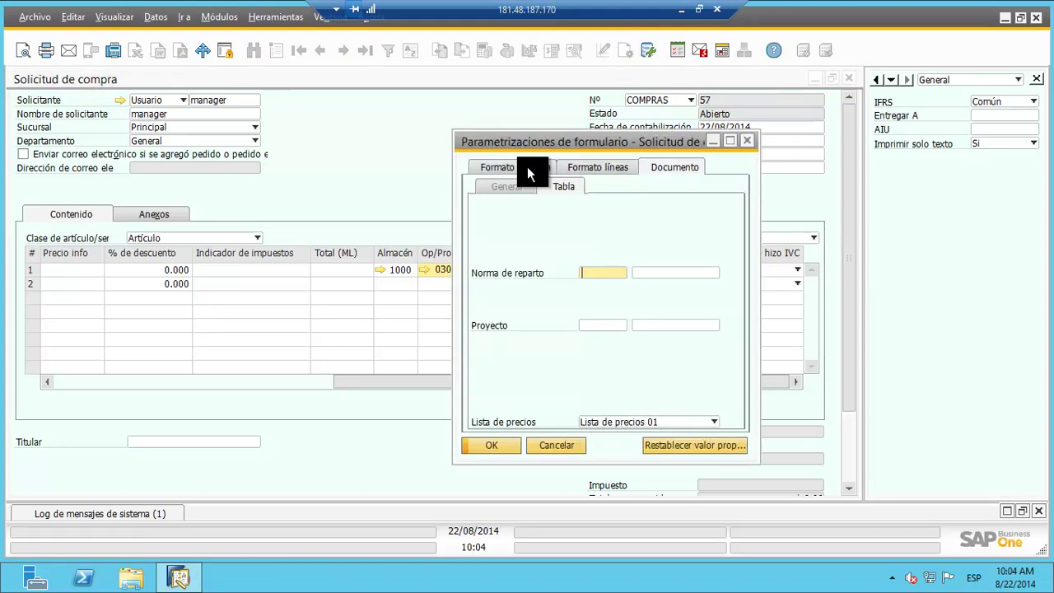
pyautogui.click(527, 166)
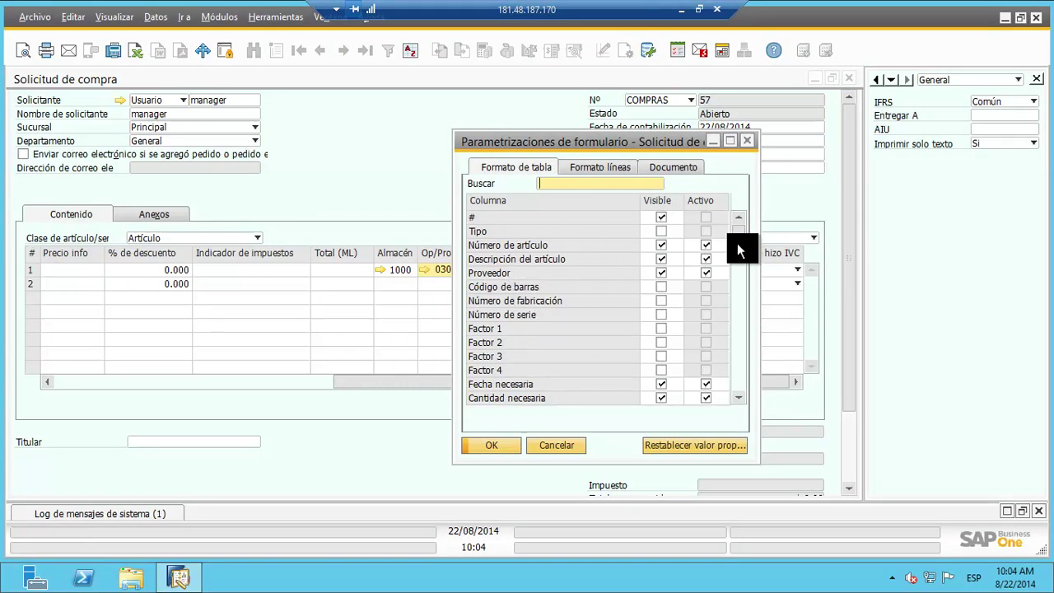
pyautogui.moveTo(737, 243); pyautogui.dragTo(738, 255)
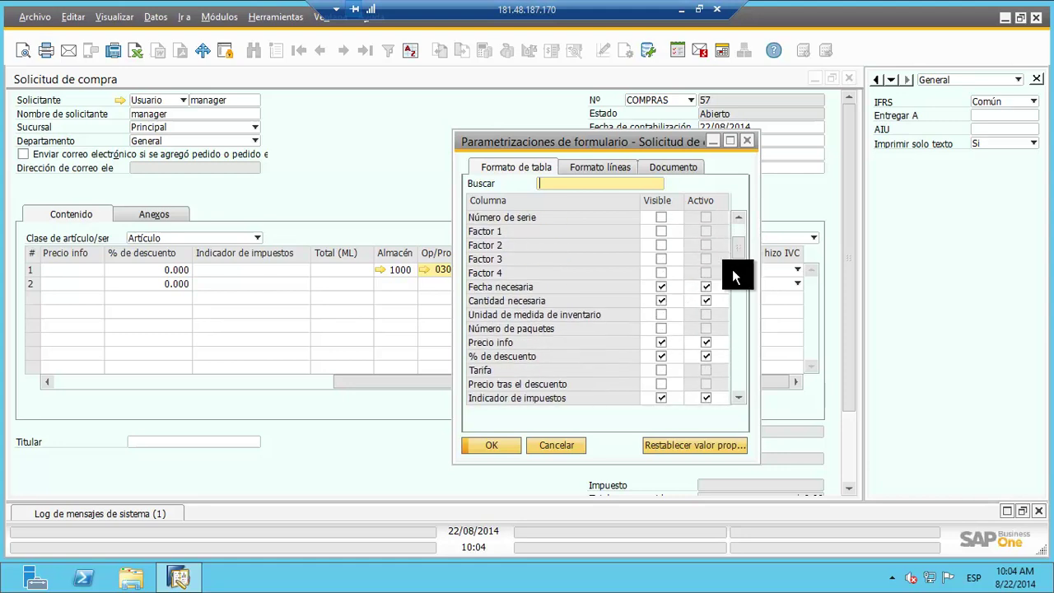
pyautogui.moveTo(735, 248); pyautogui.dragTo(735, 262)
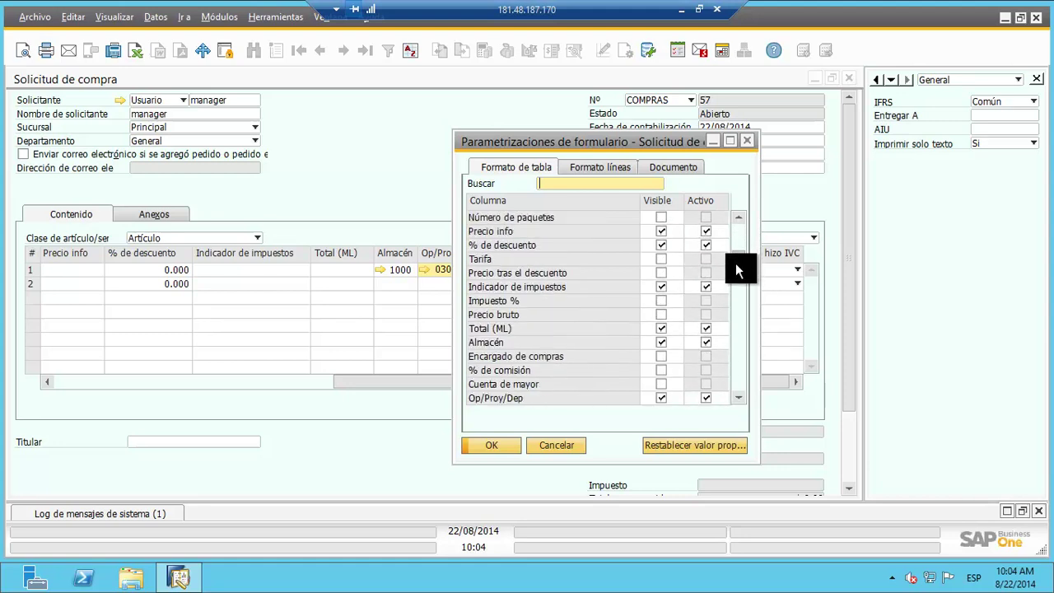
pyautogui.click(660, 245)
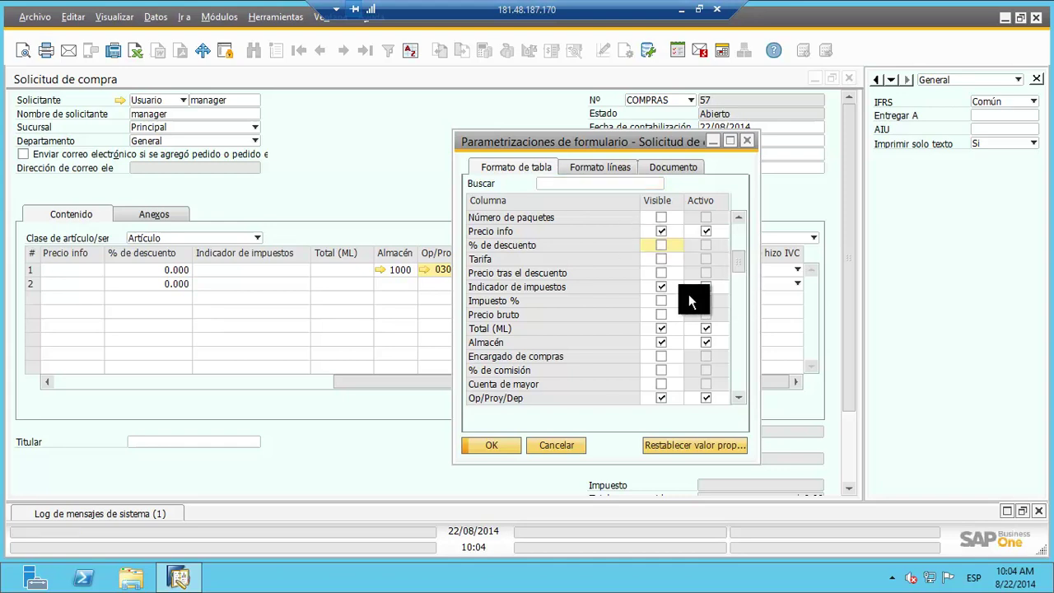
pyautogui.click(661, 287)
# Step: Also hide Tipo Negocio, Ciudad, Activo and Se hizo IVC, and apply the layout
pyautogui.scroll(-4, 738, 274)
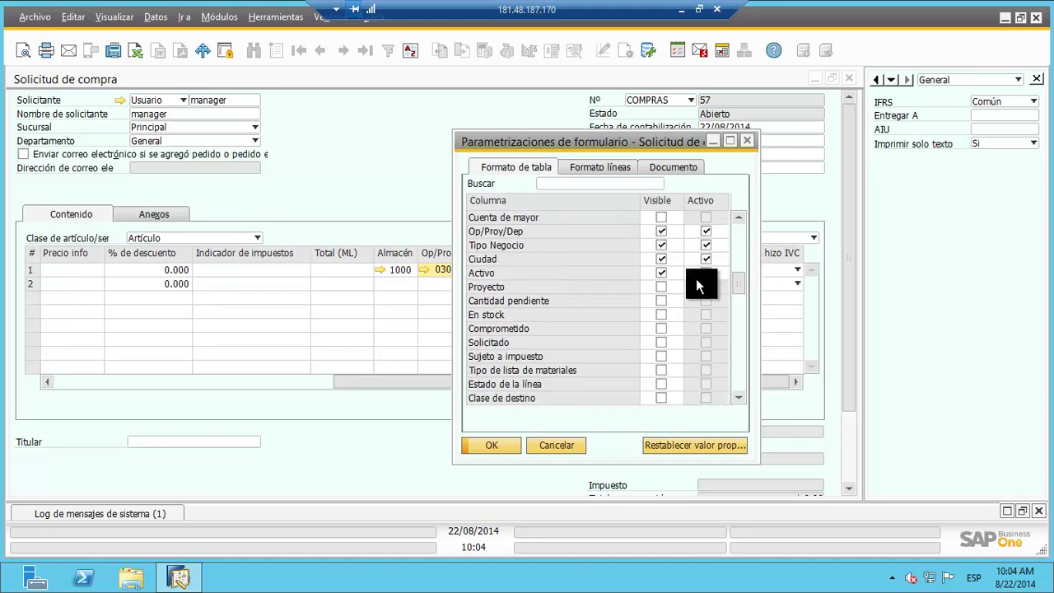
pyautogui.click(661, 245)
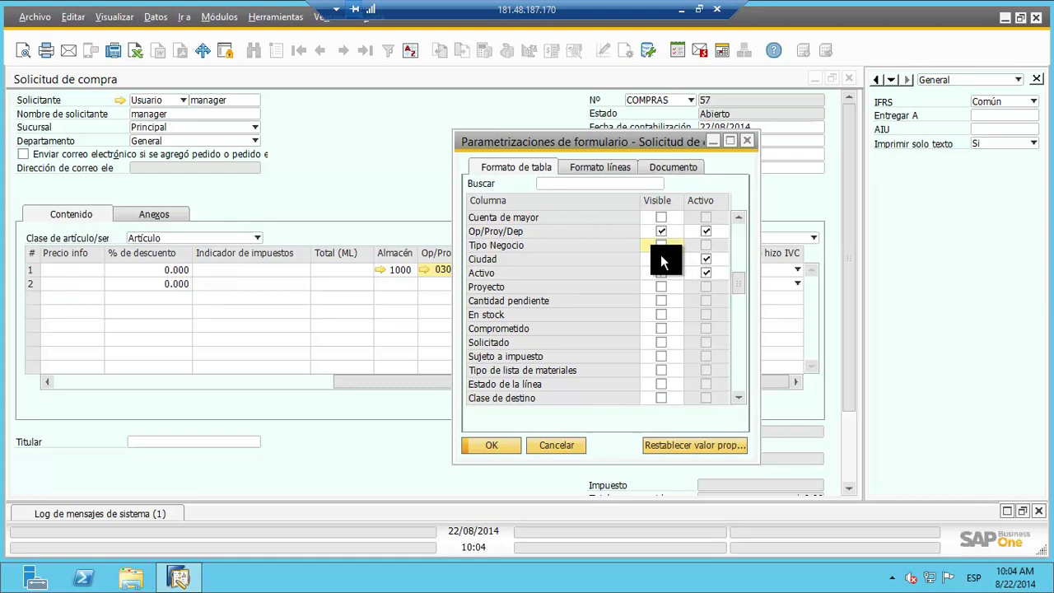
pyautogui.click(661, 258)
pyautogui.click(661, 272)
pyautogui.moveTo(737, 286); pyautogui.dragTo(731, 406)
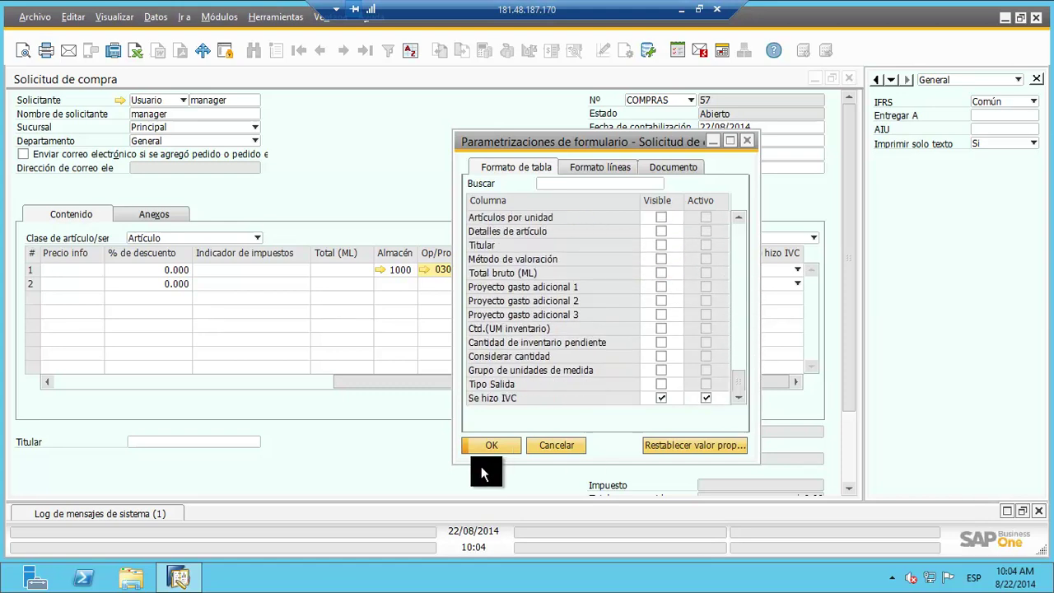
pyautogui.click(661, 398)
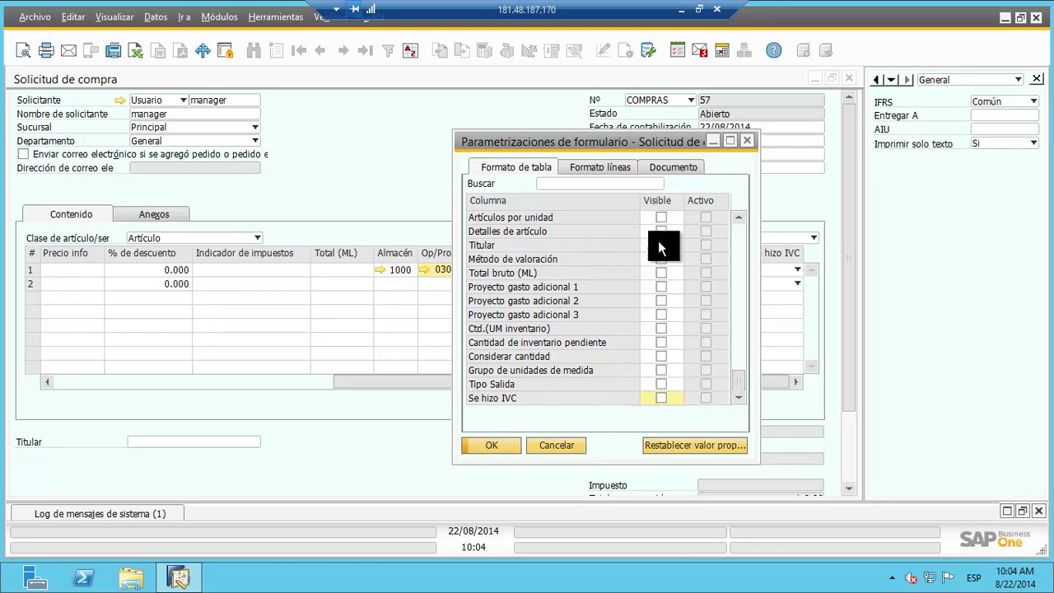
pyautogui.click(482, 447)
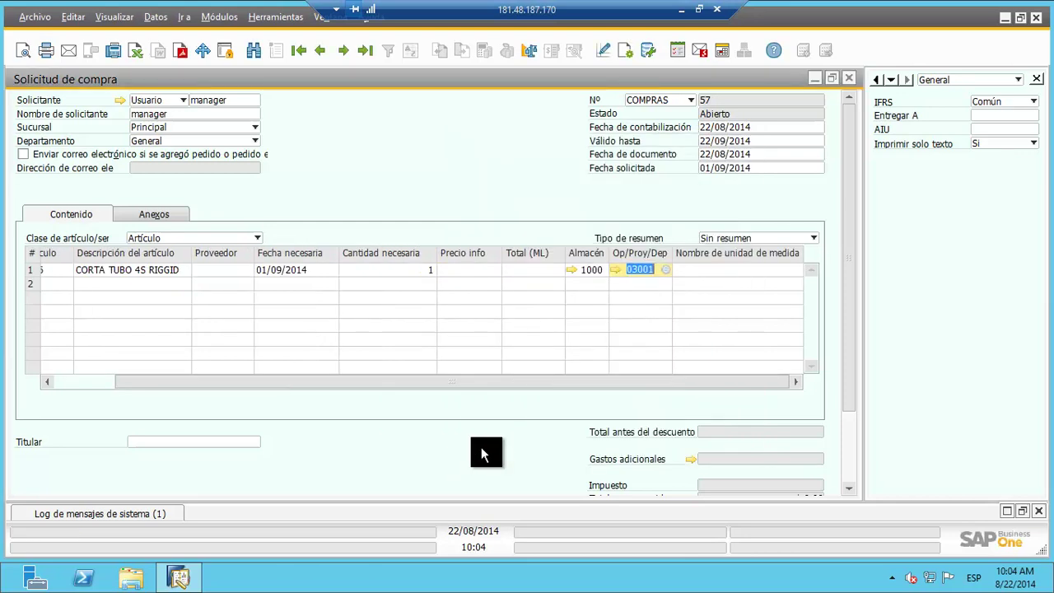
pyautogui.moveTo(461, 379); pyautogui.dragTo(427, 359)
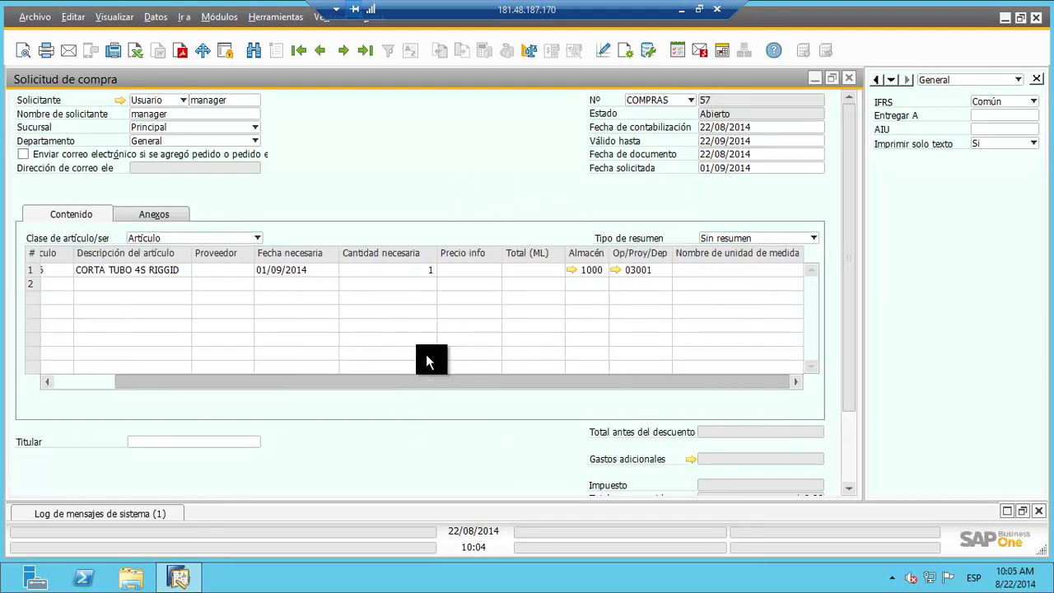
pyautogui.click(619, 360)
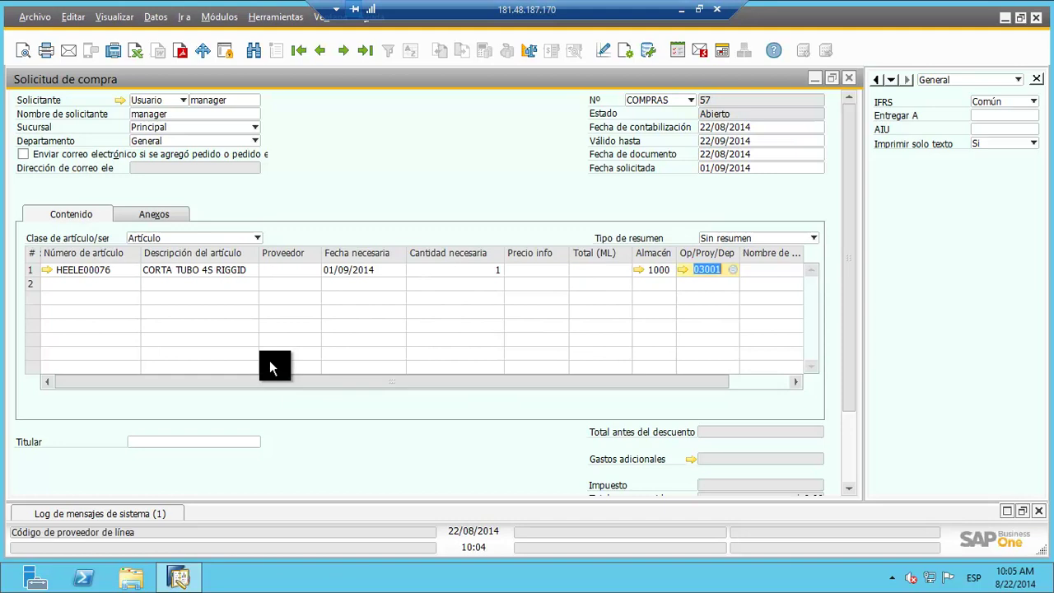
pyautogui.click(60, 283)
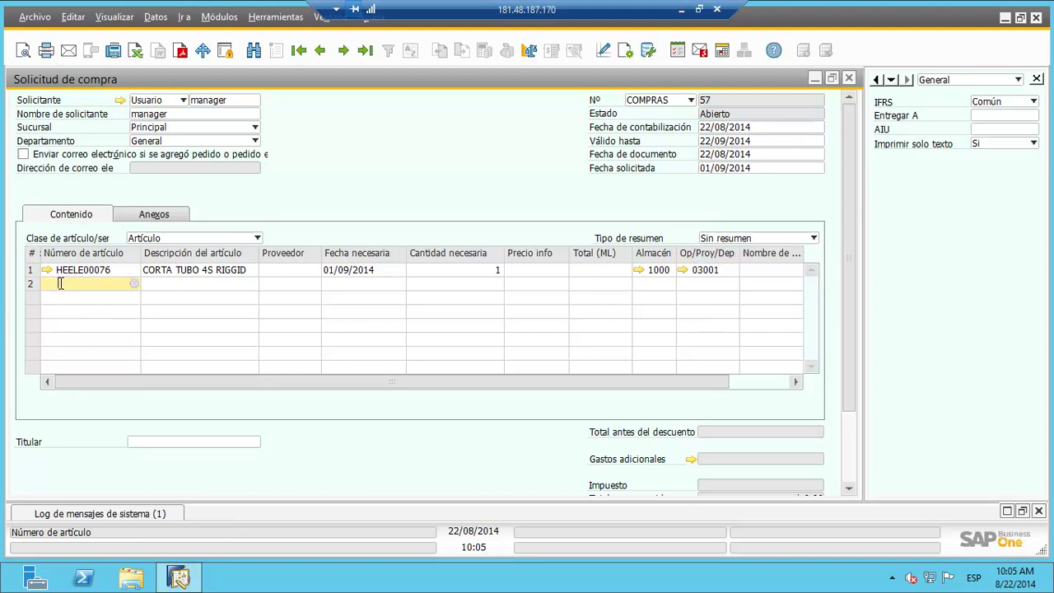
pyautogui.click(170, 281)
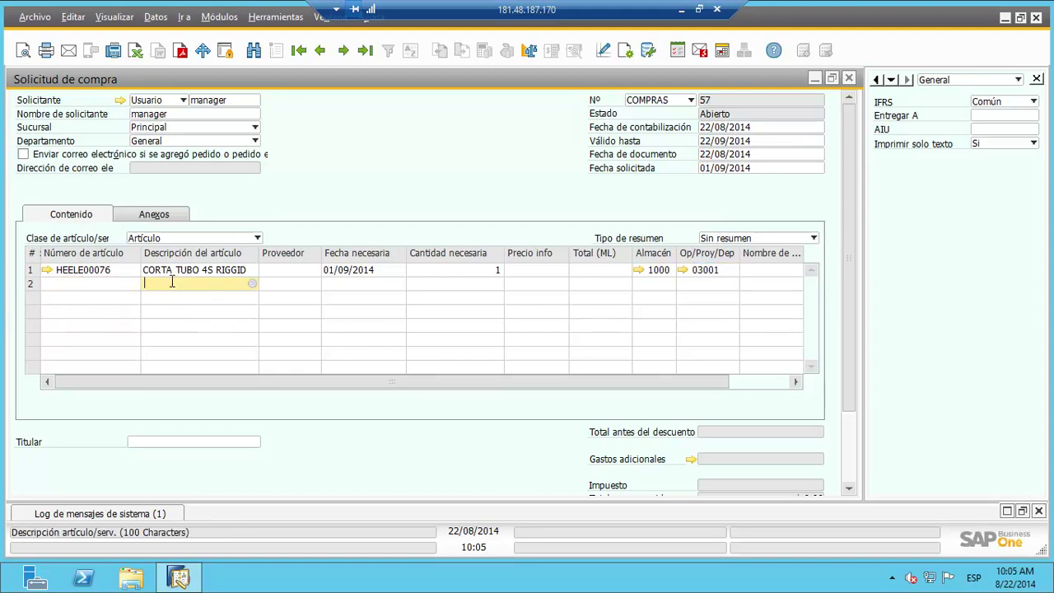
pyautogui.click(253, 282)
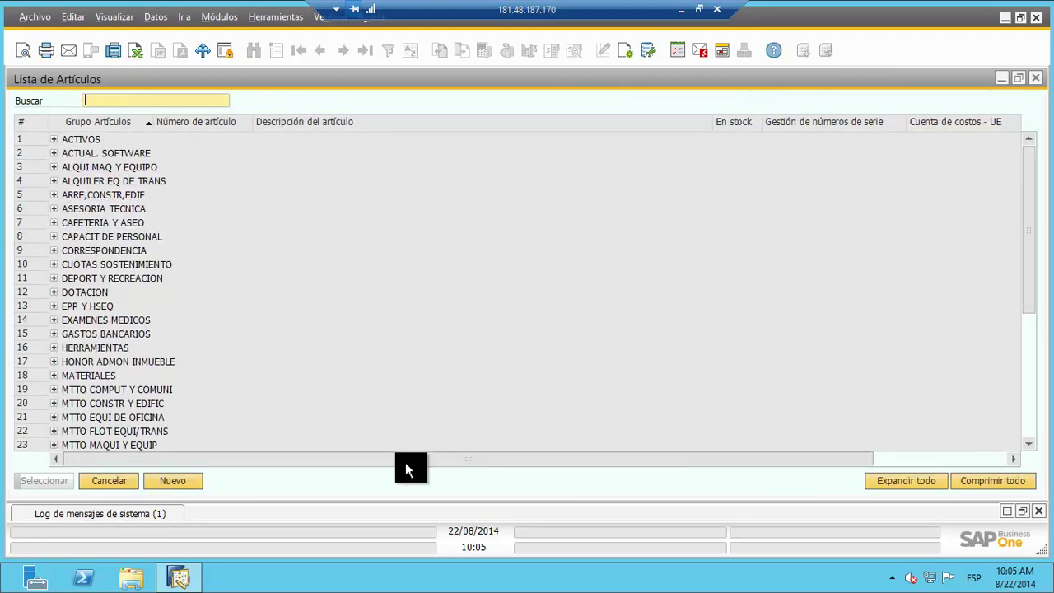
pyautogui.click(116, 481)
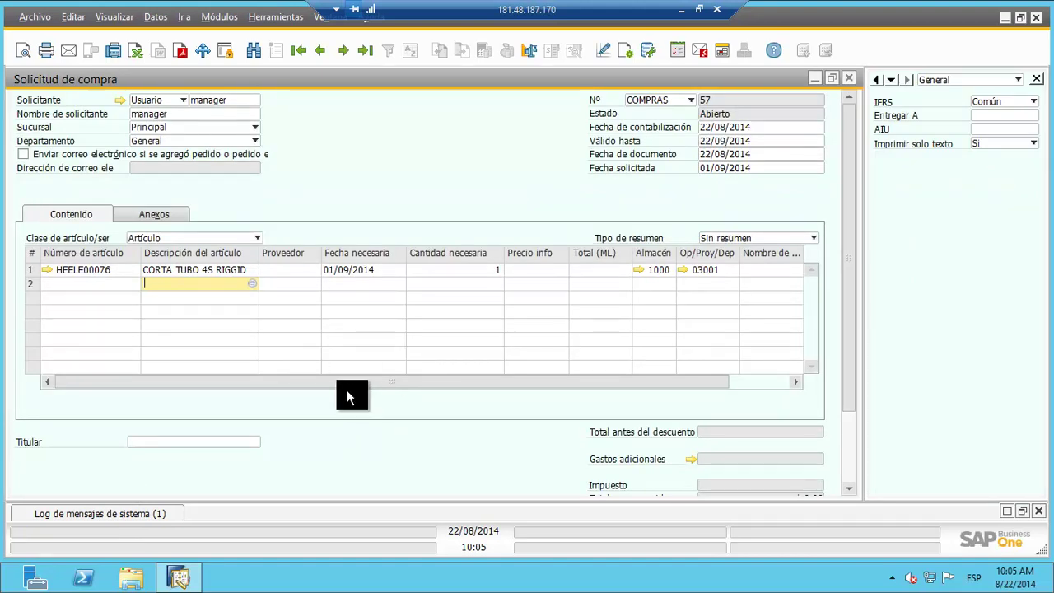
pyautogui.moveTo(845, 193); pyautogui.dragTo(841, 303)
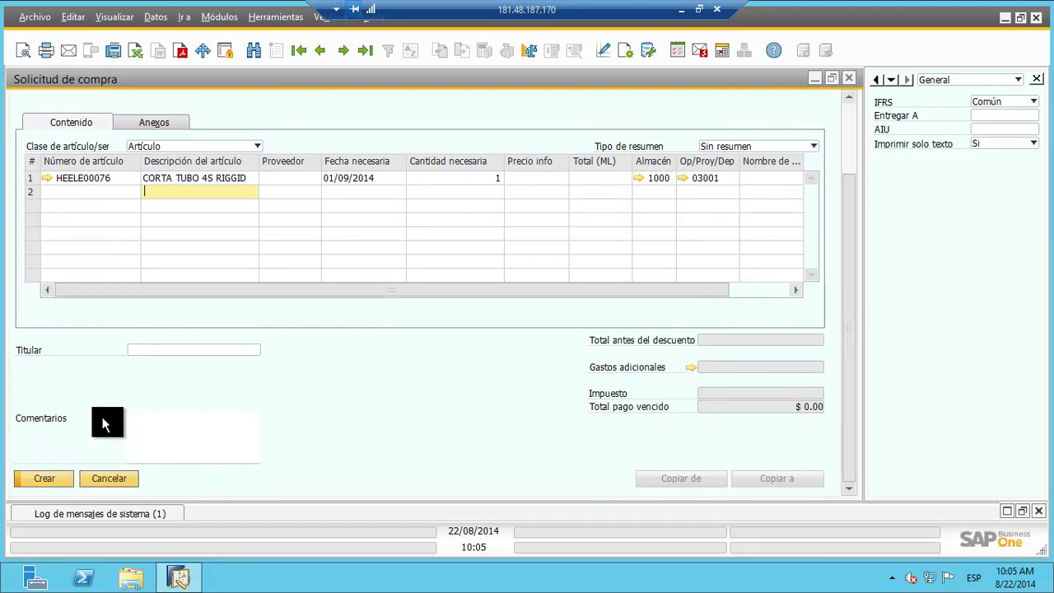
# Step: Write 'favor entregar' in Comentarios and create purchase request 57
pyautogui.click(179, 418)
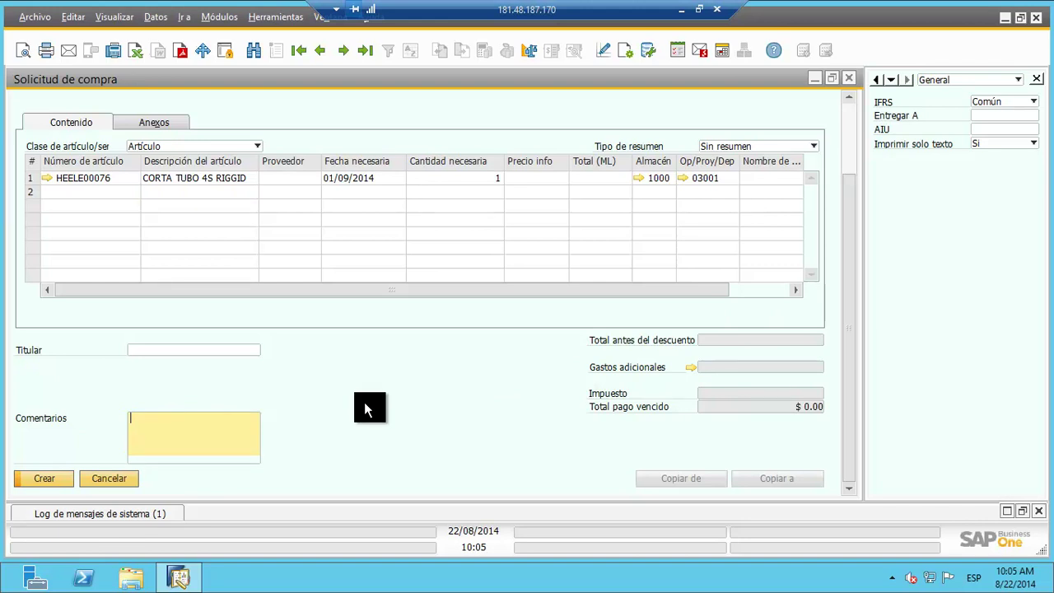
pyautogui.write('favor entregar')
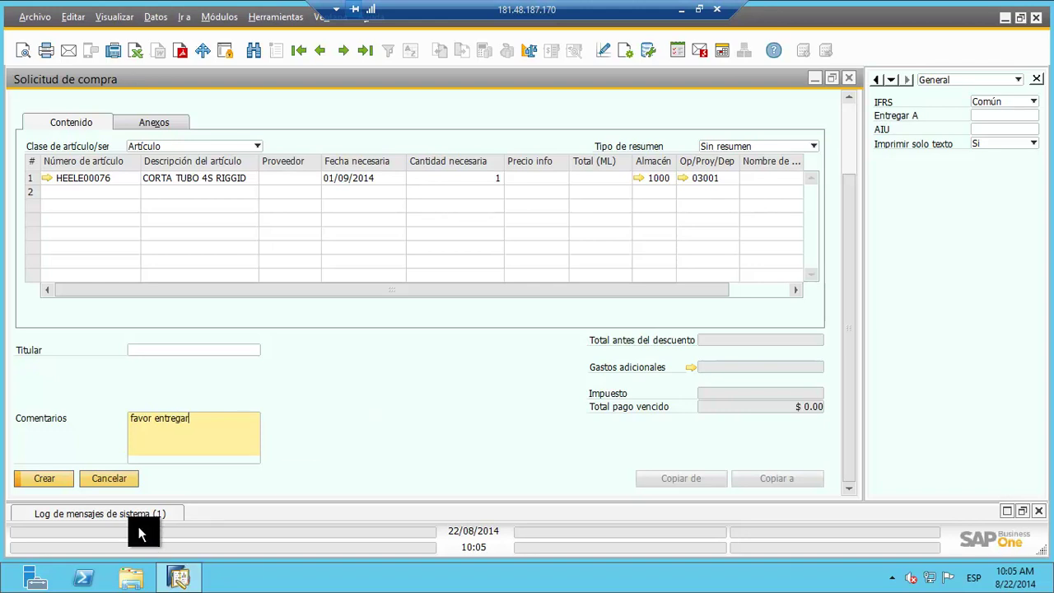
pyautogui.click(49, 480)
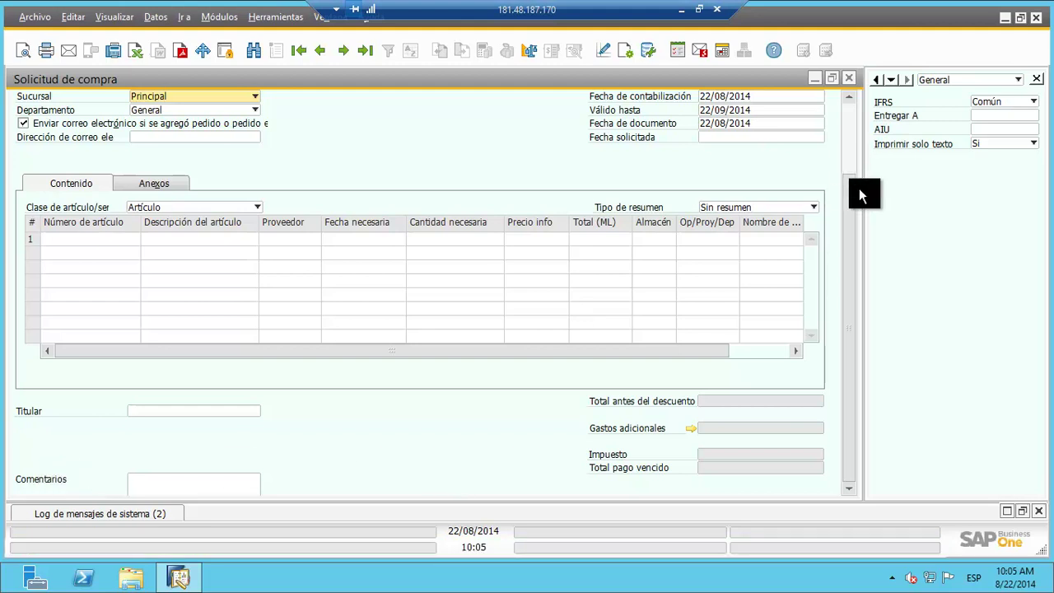
# Step: Bring back purchase request 57 showing line HEELE00076 CORTA TUBO 4S RIGGID and comment 'Favor entregar'
pyautogui.moveTo(863, 195); pyautogui.dragTo(853, 189)
pyautogui.scroll(2, 854, 164)
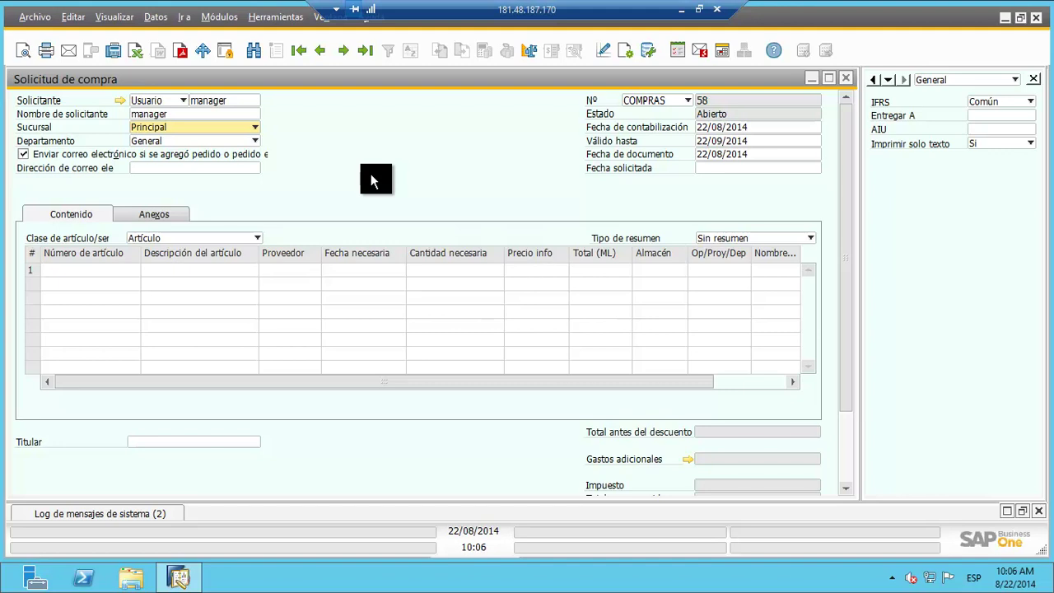
pyautogui.click(324, 51)
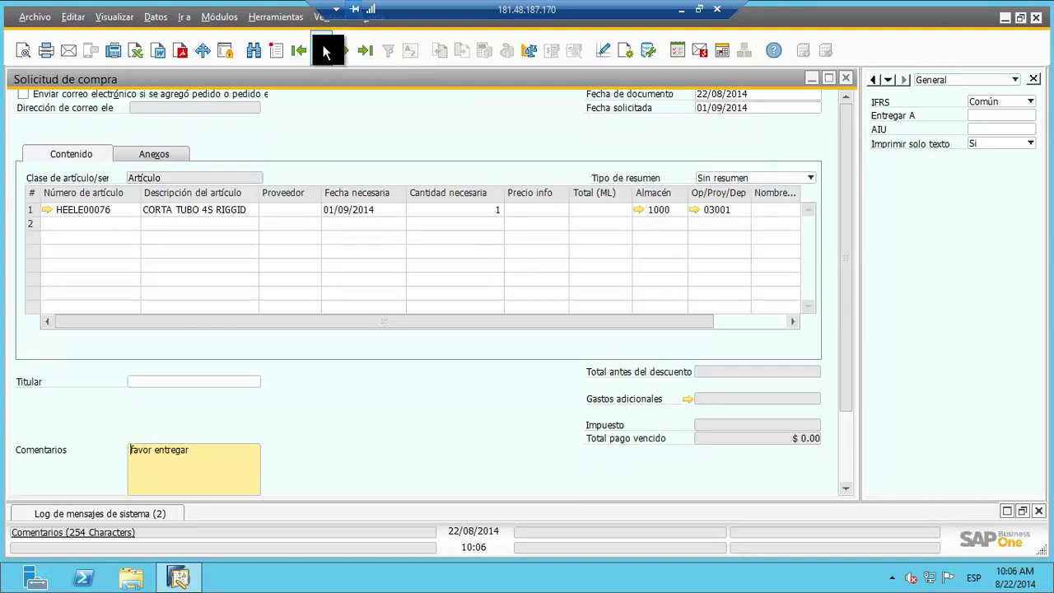
pyautogui.click(844, 121)
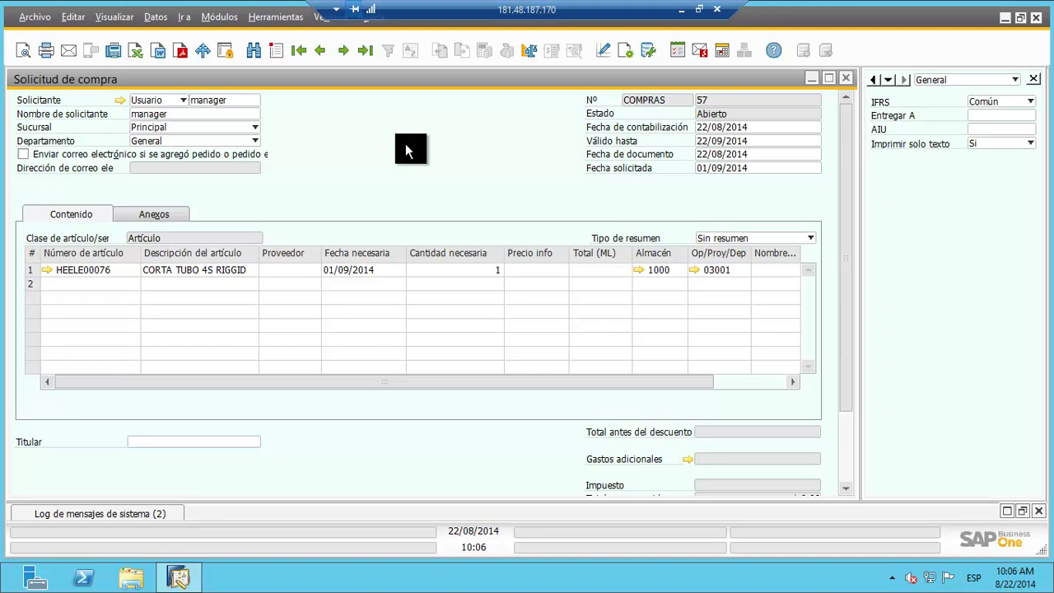
# Step: Step back three records to closed purchase request 54 and view its header and seven lines
pyautogui.click(313, 50)
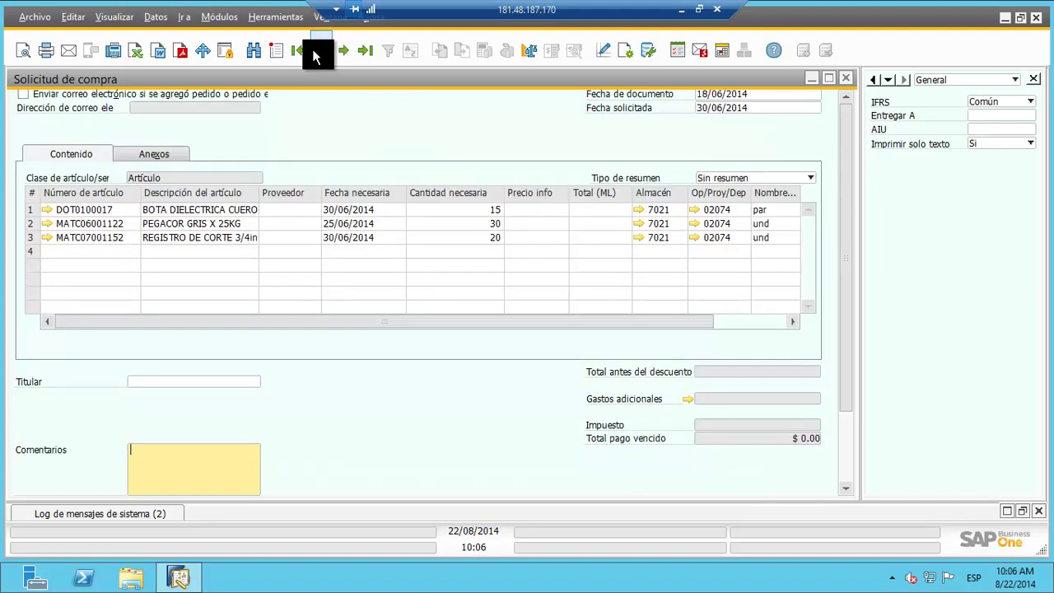
pyautogui.click(318, 51)
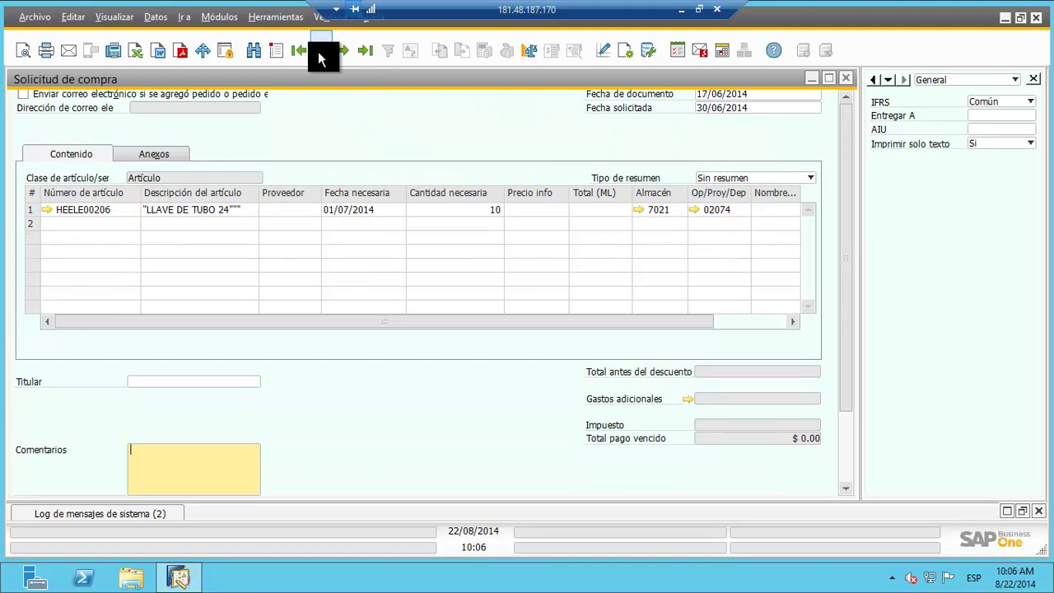
pyautogui.click(318, 51)
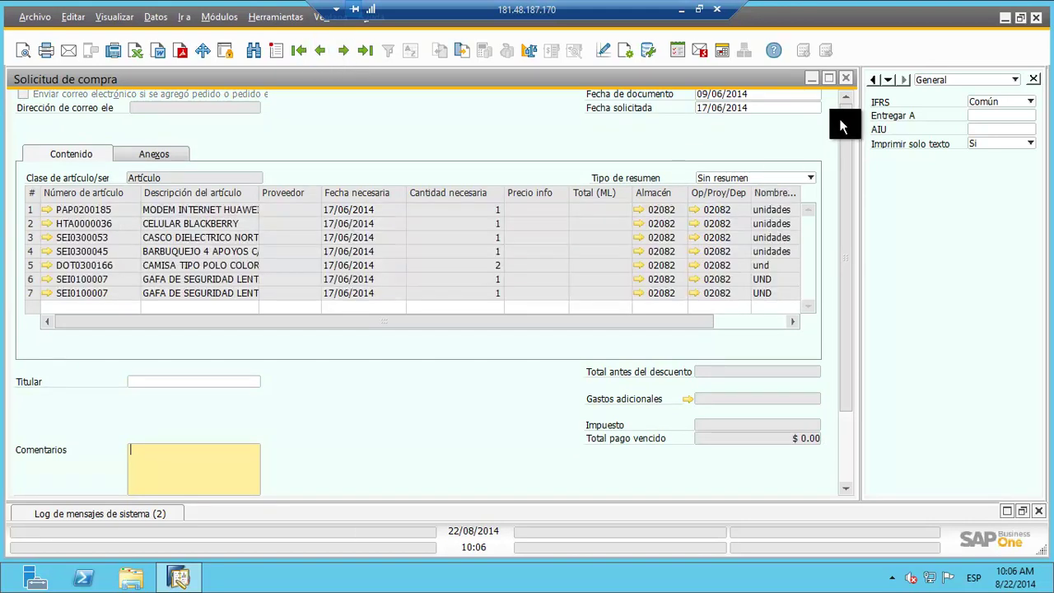
pyautogui.moveTo(843, 115); pyautogui.dragTo(854, 85)
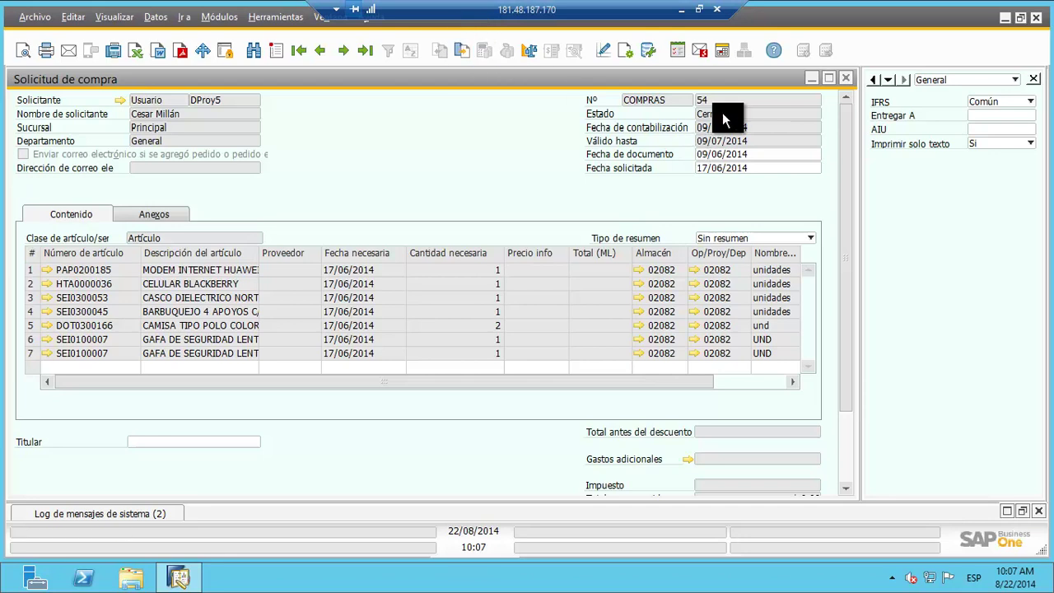
# Step: Open purchase order 2330, the target document of request 54, and review its item lines
pyautogui.click(465, 51)
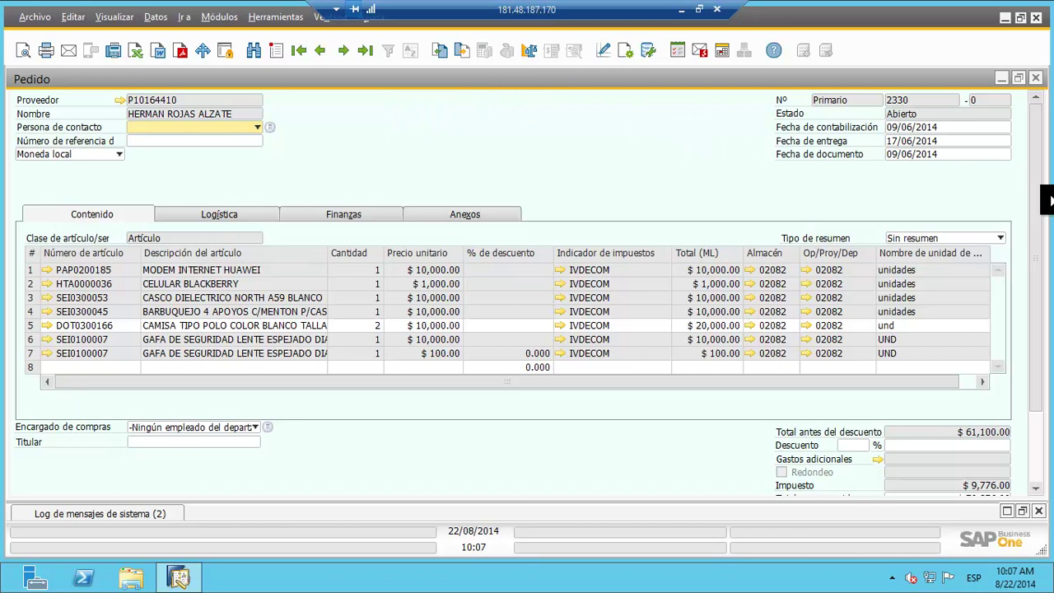
pyautogui.moveTo(1037, 151); pyautogui.dragTo(1041, 116)
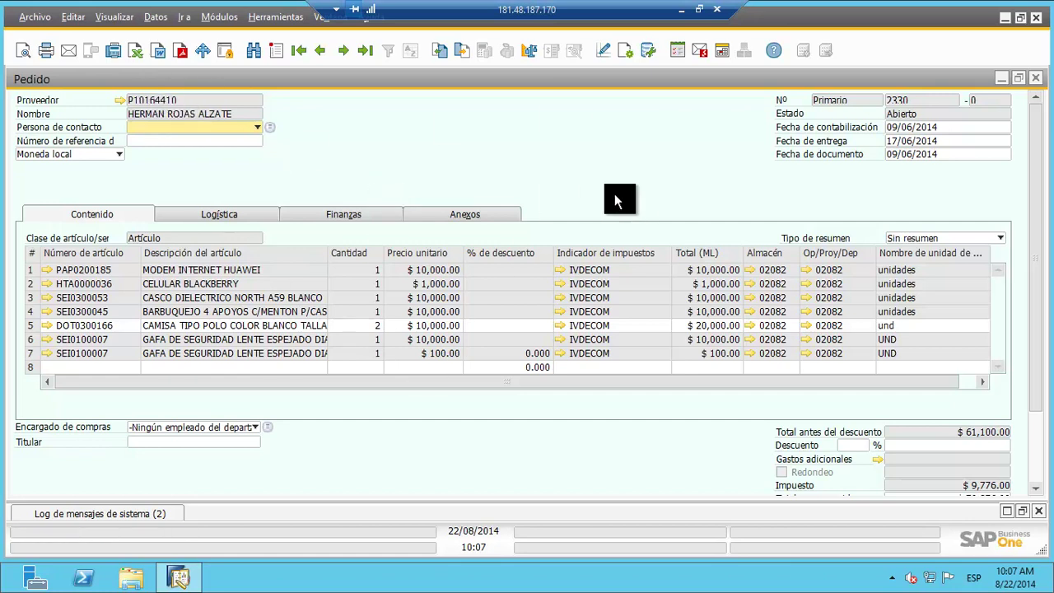
# Step: Return to request 54 and show its relationship map with order 2330 and goods receipt 1
pyautogui.click(439, 50)
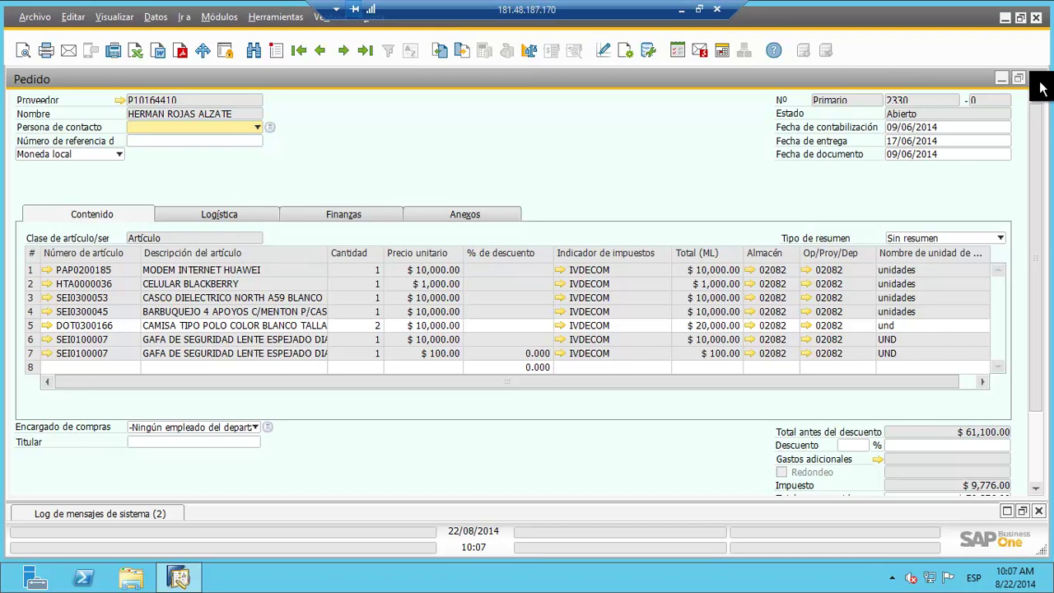
pyautogui.rightClick(392, 144)
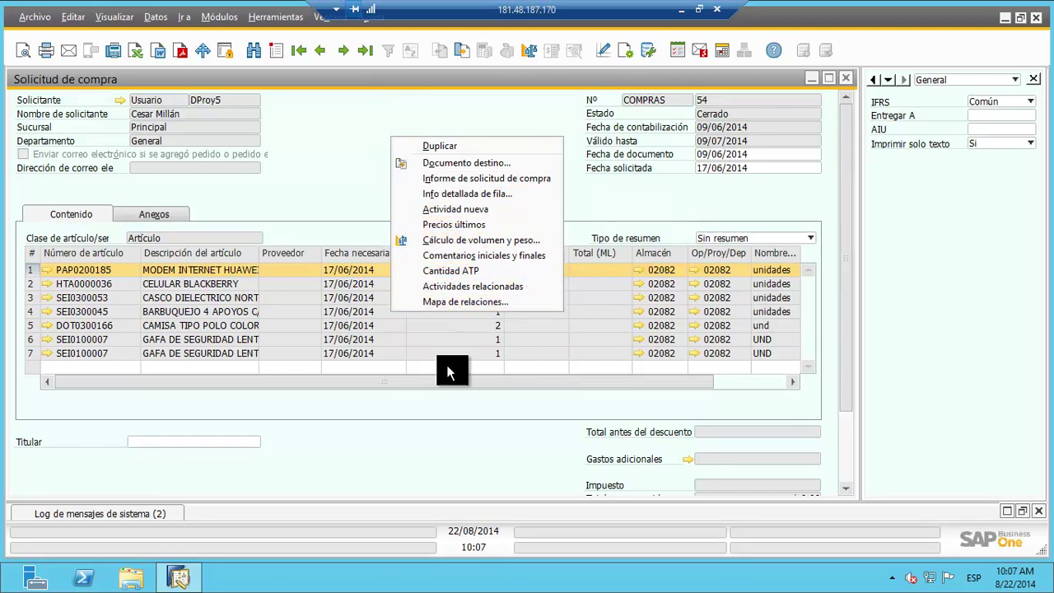
pyautogui.click(431, 304)
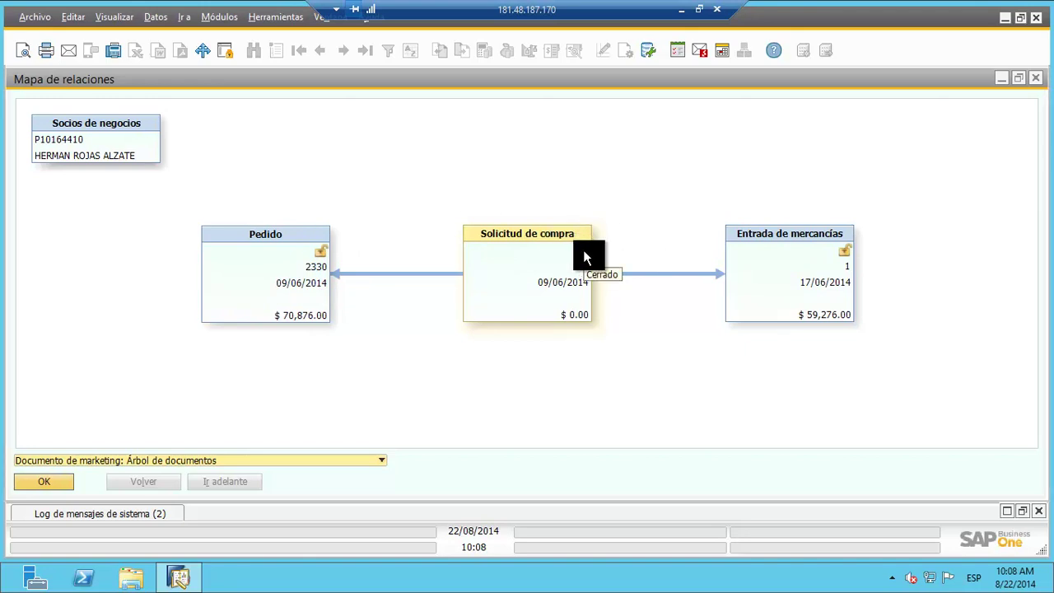
# Step: Open order 2330 from the map, close it, the map and request 54, and collapse Compras - Proveedores
pyautogui.click(256, 251)
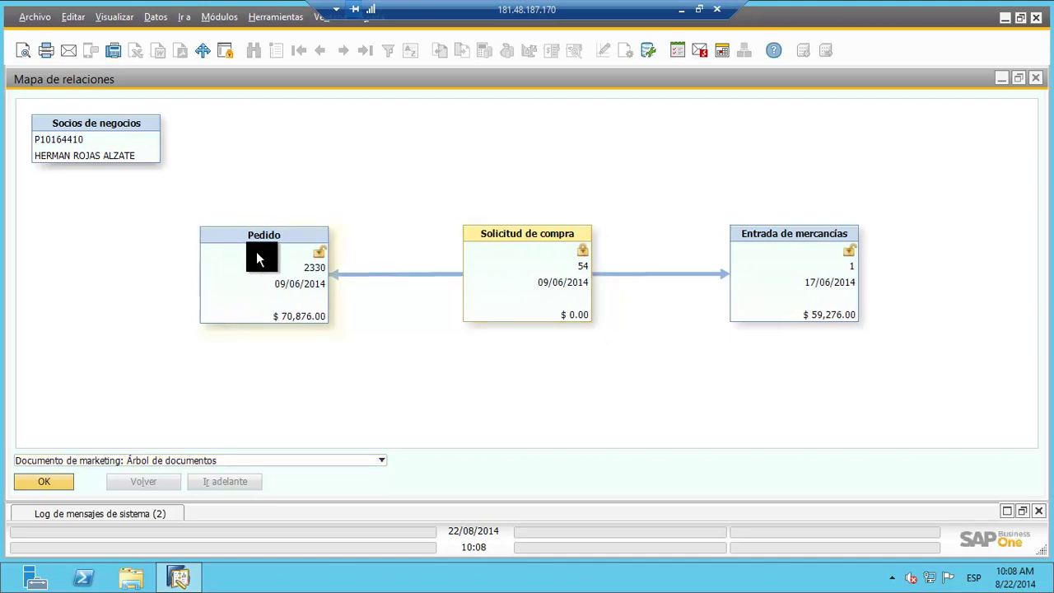
pyautogui.doubleClick(256, 251)
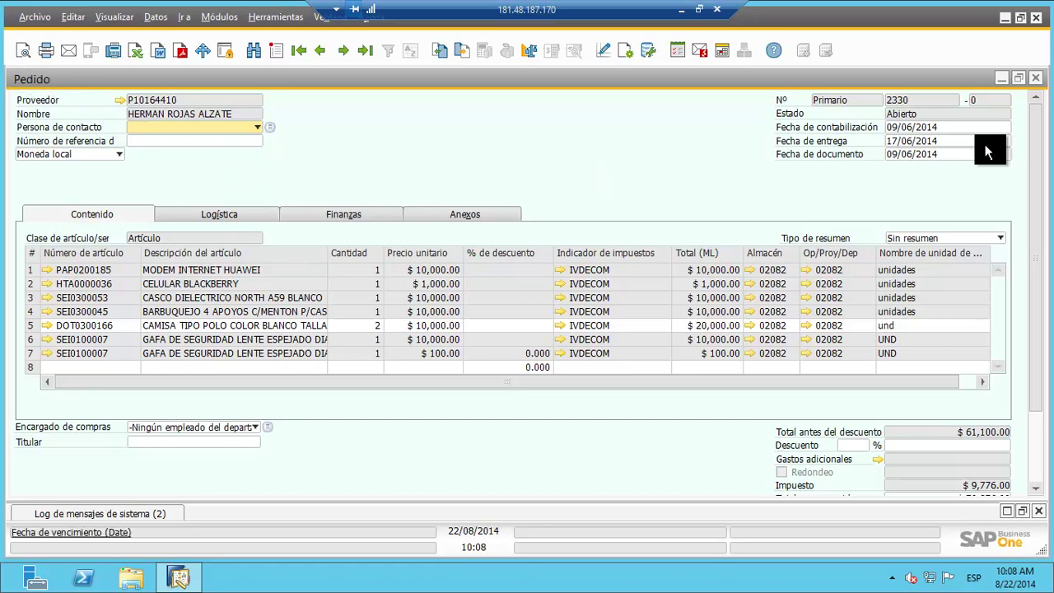
pyautogui.click(1035, 79)
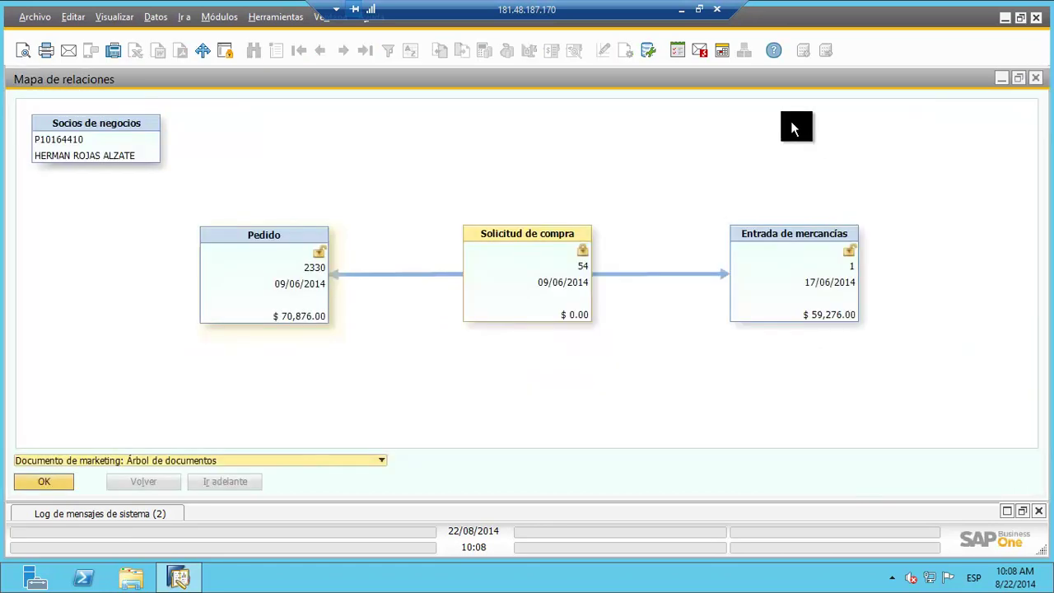
pyautogui.click(1035, 80)
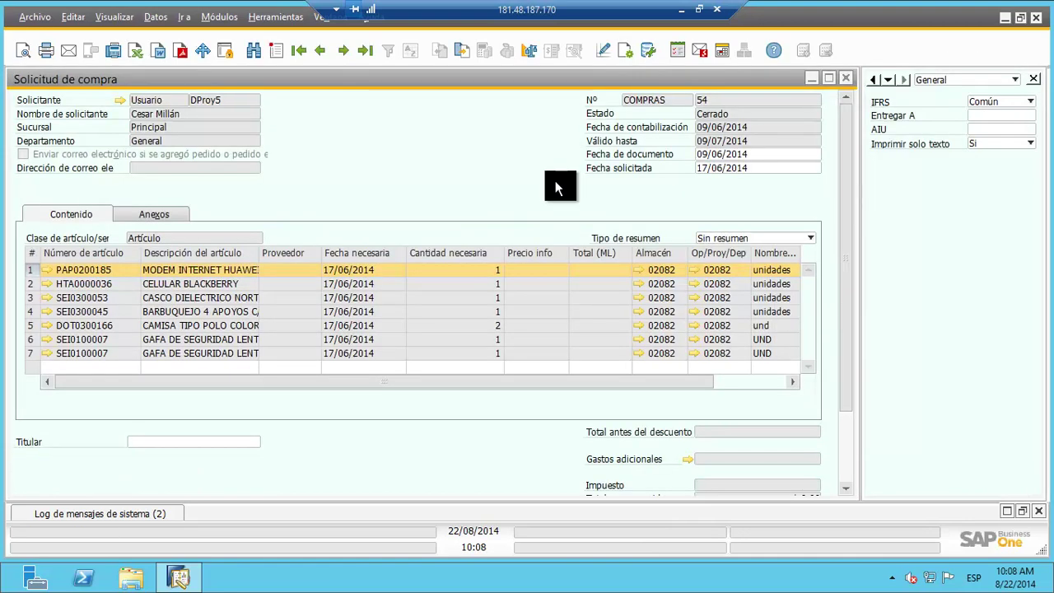
pyautogui.click(848, 75)
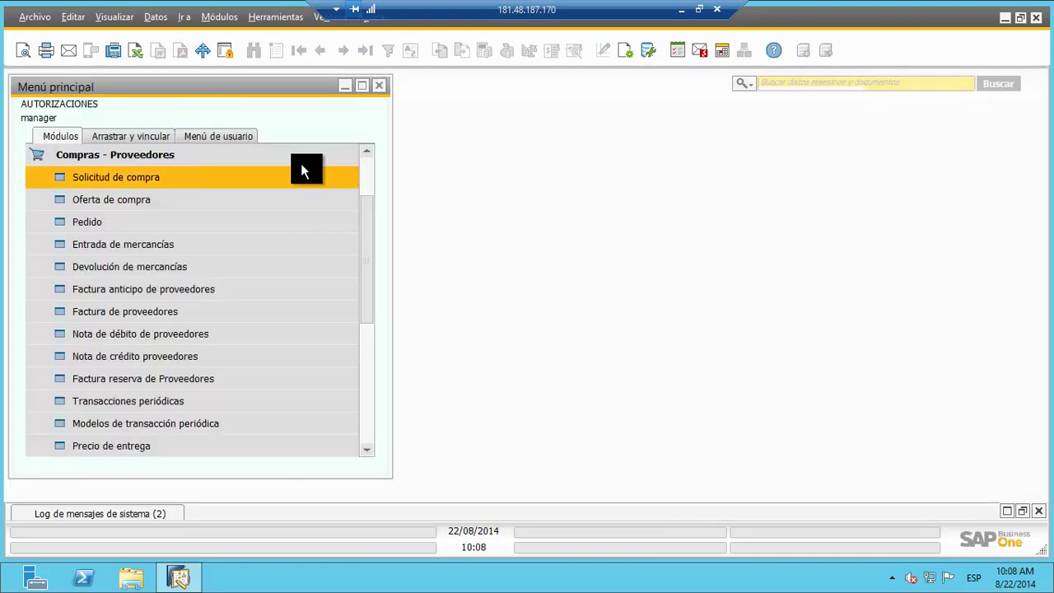
pyautogui.click(230, 155)
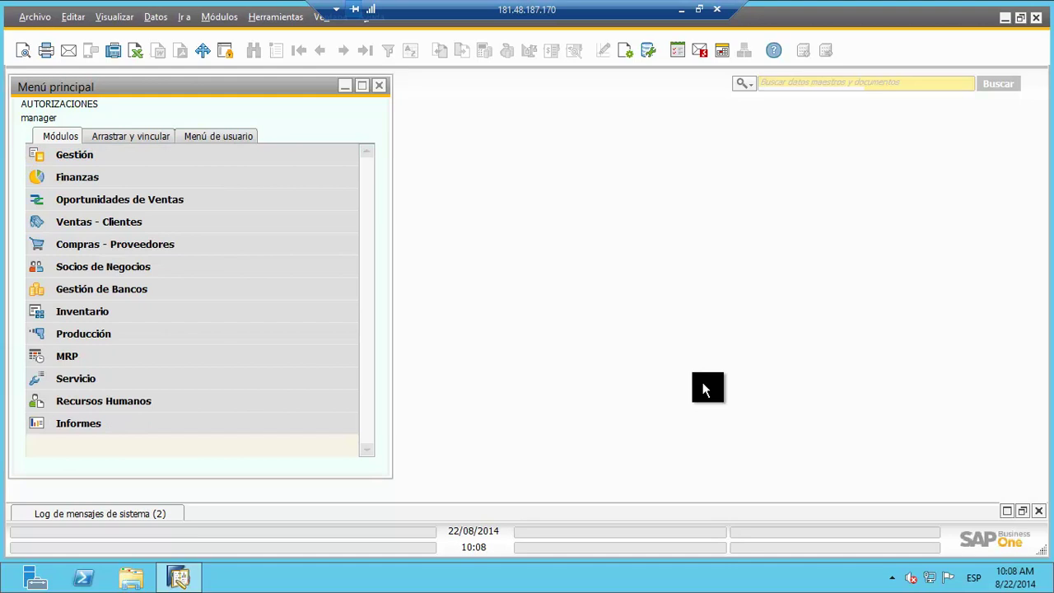